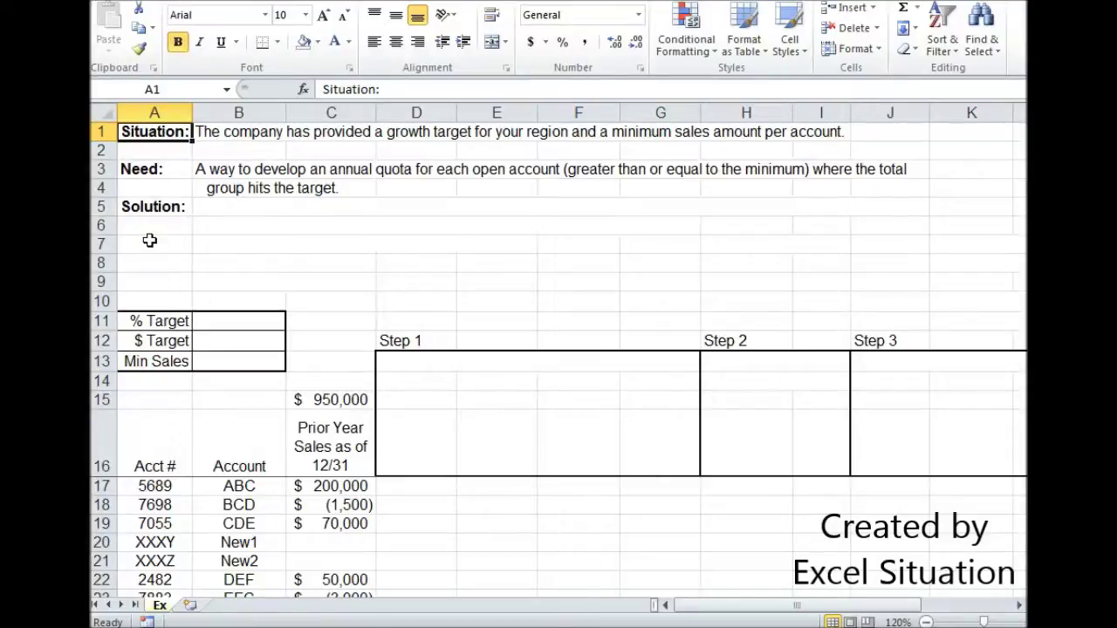
Set the font colour of the % Target value in B11 to Automatic.
{"action": "left_click", "coordinate": [148, 171]}
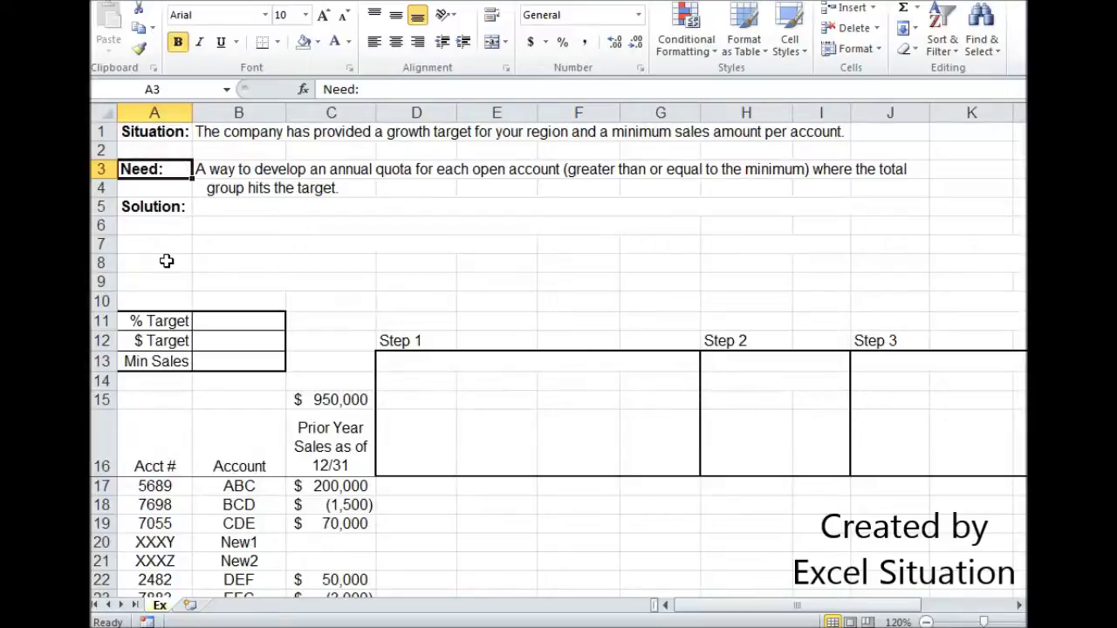
{"action": "left_click", "coordinate": [220, 319]}
{"action": "left_click", "coordinate": [350, 43]}
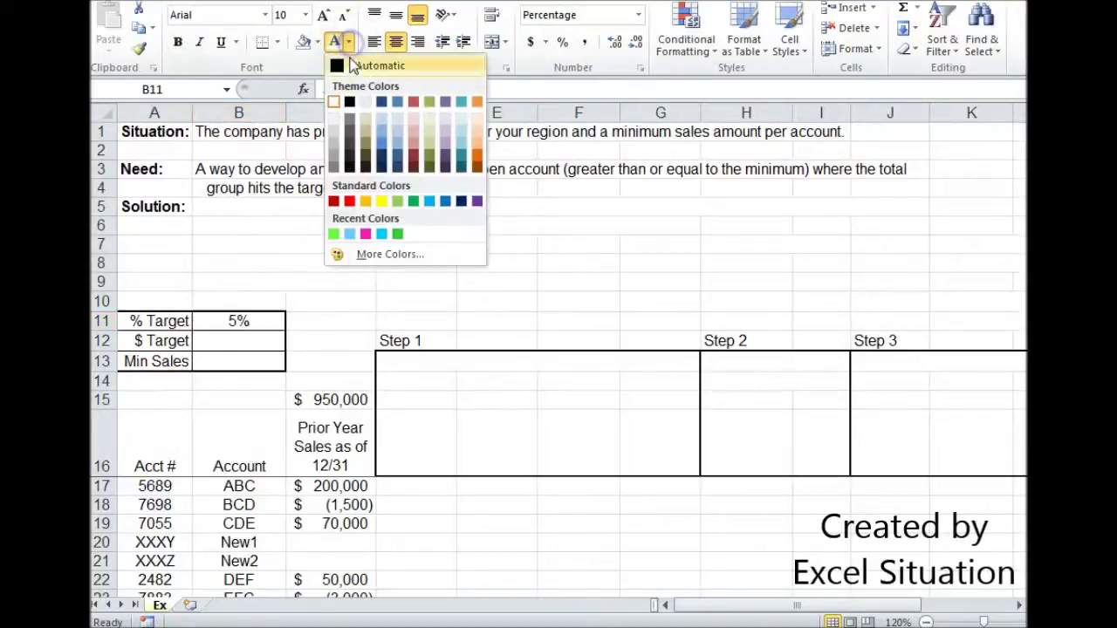
{"action": "left_click", "coordinate": [366, 63]}
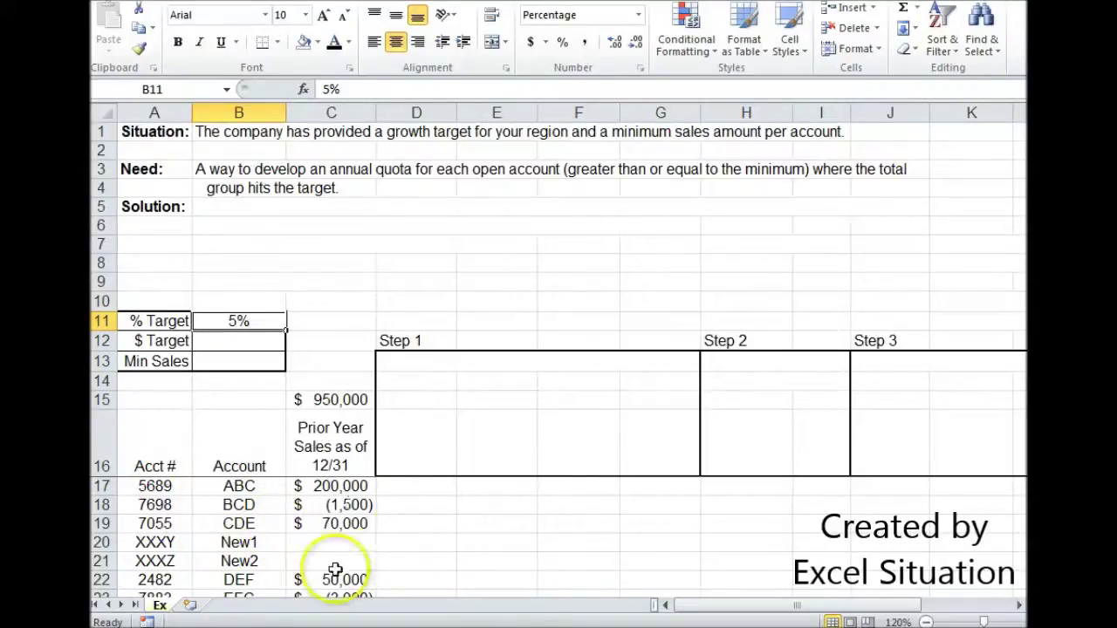
Apply the Automatic font colour to the $ Target value in B12 and the Min Sales value in B13.
{"action": "left_click", "coordinate": [341, 399]}
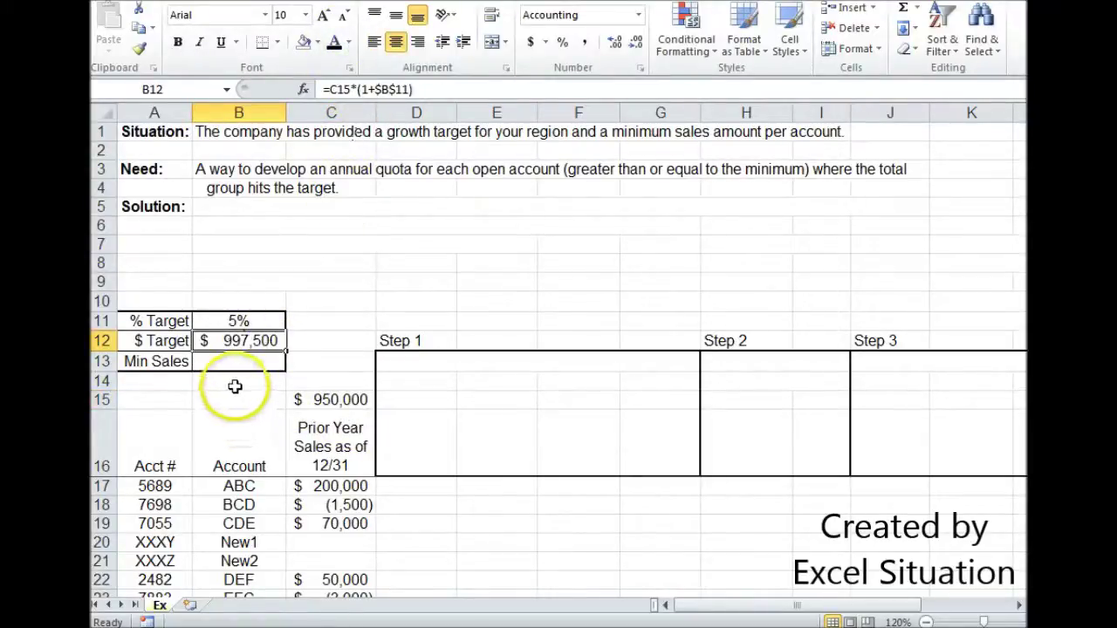
{"action": "left_click", "coordinate": [255, 360]}
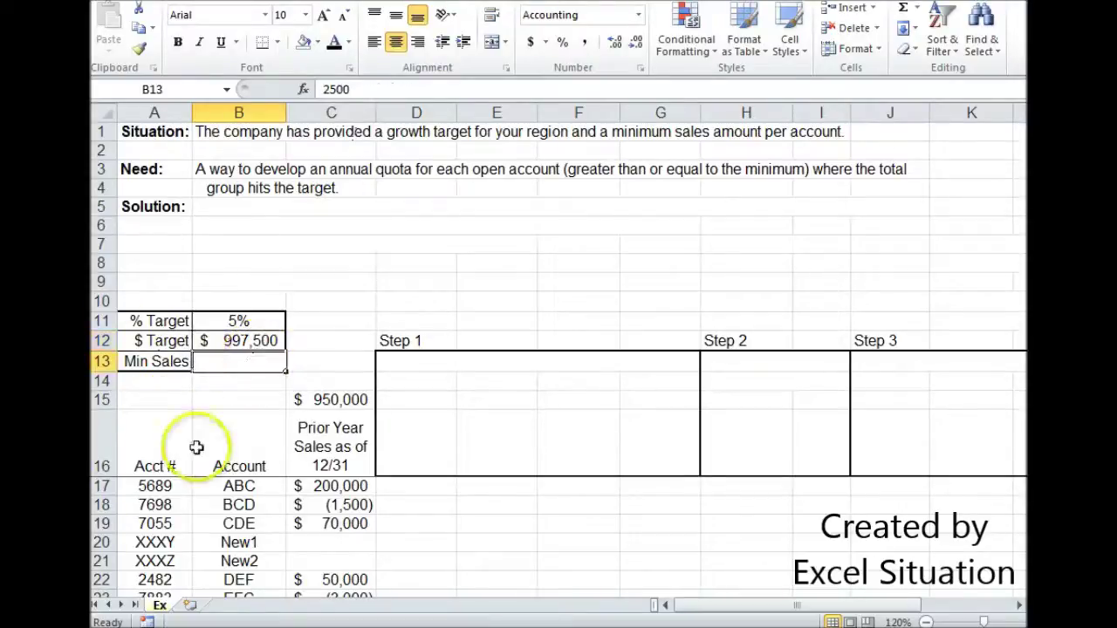
{"action": "left_click", "coordinate": [333, 42]}
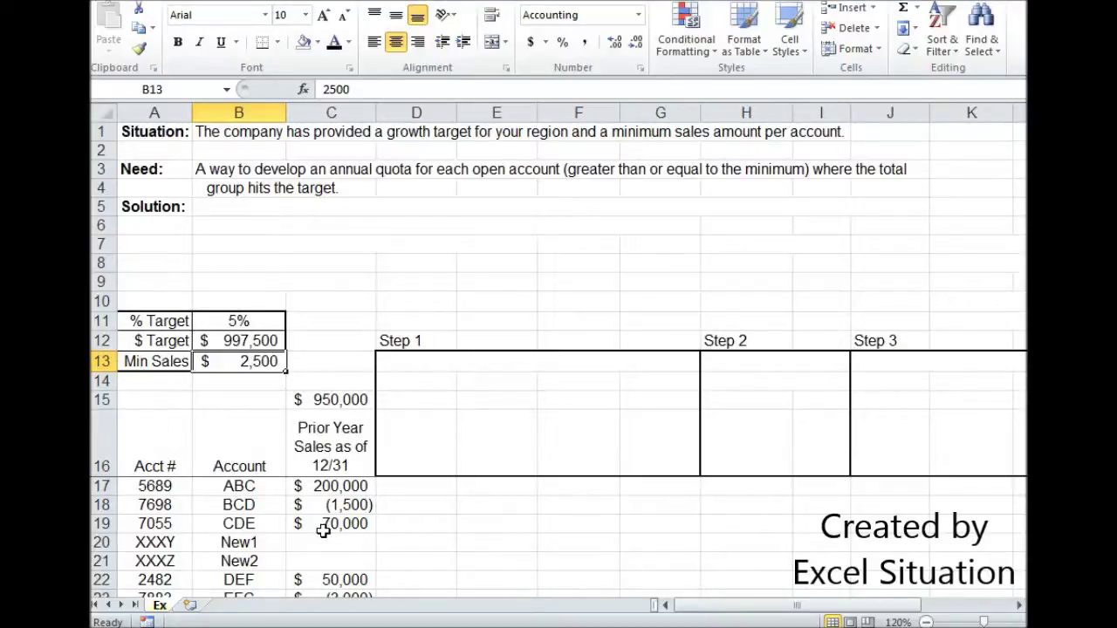
Apply the Automatic font colour to the whole Step 1 block, D13:G43.
{"action": "left_click_drag", "start_coordinate": [441, 367], "coordinate": [516, 564]}
{"action": "left_click", "coordinate": [334, 41]}
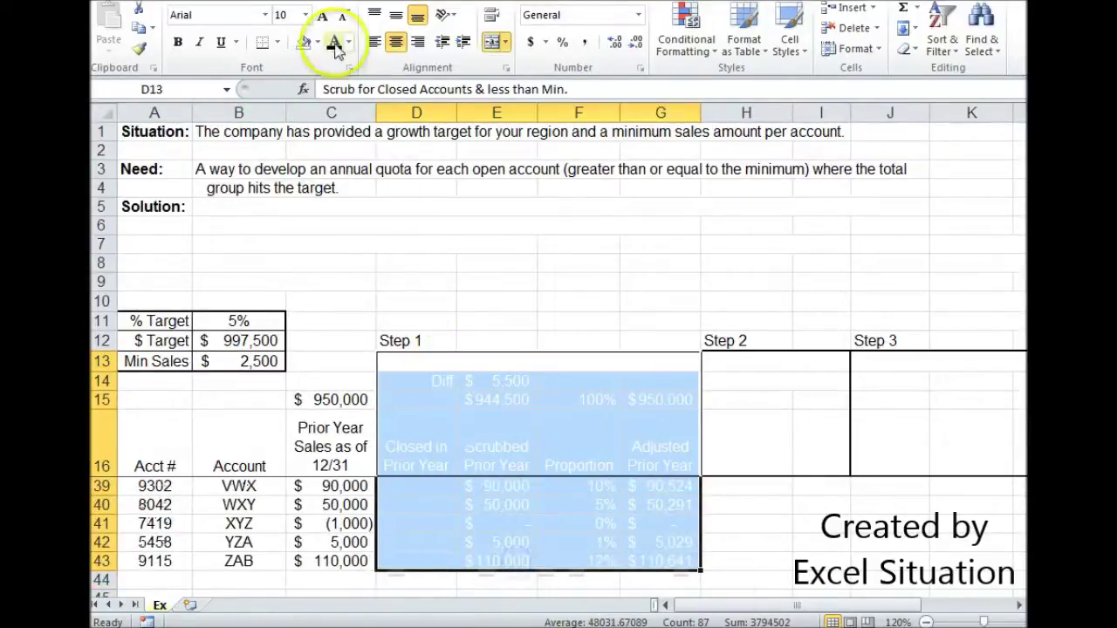
{"action": "scroll", "coordinate": [895, 464], "scroll_direction": "up", "scroll_amount": 7}
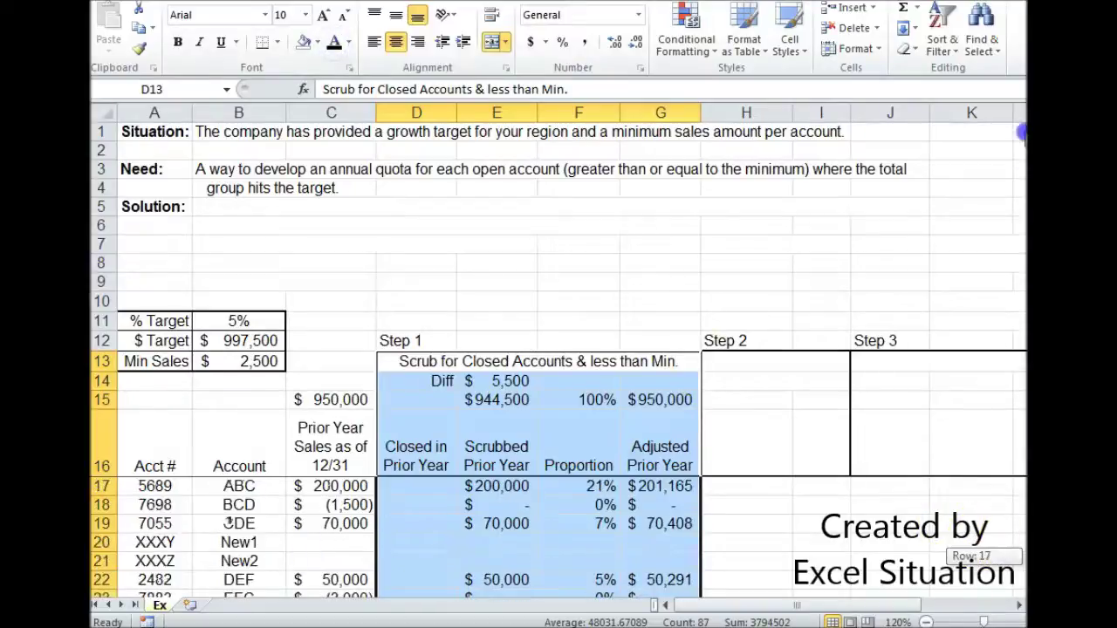
Review the Closed in Prior Year column for accounts marked Closed, including rows 26 and 32.
{"action": "left_click", "coordinate": [421, 464]}
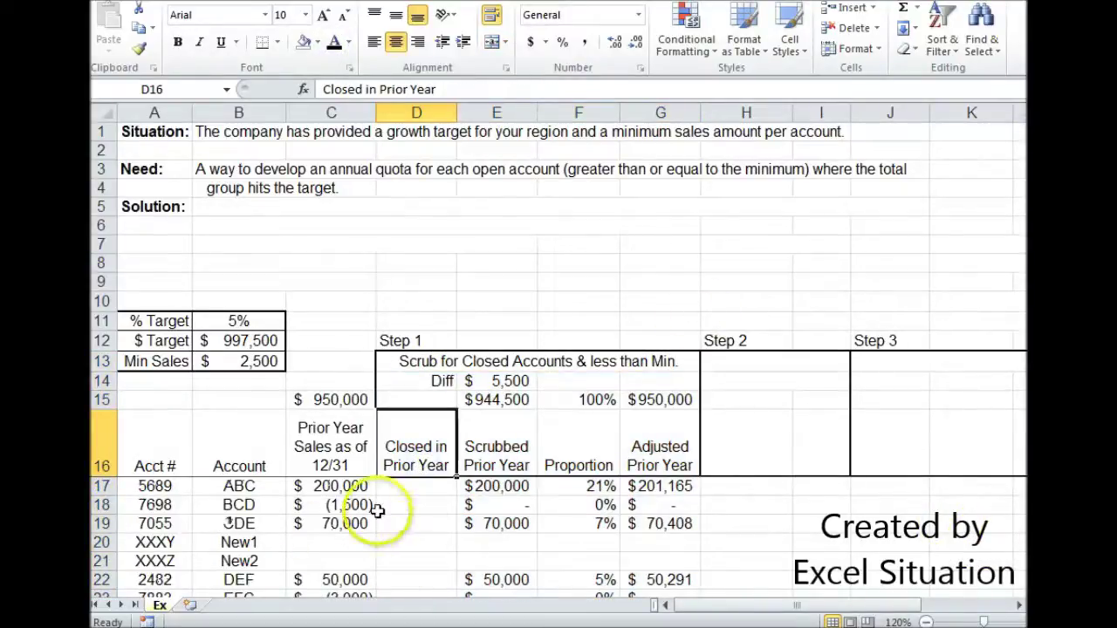
{"action": "scroll", "coordinate": [415, 529], "scroll_direction": "down", "scroll_amount": 2}
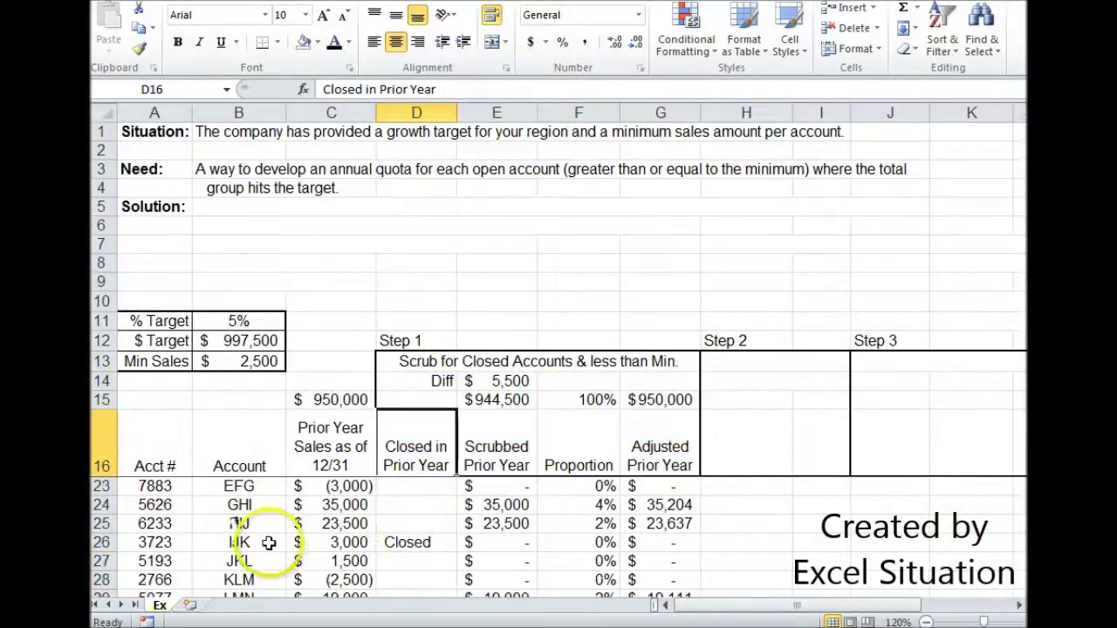
{"action": "left_click", "coordinate": [434, 536]}
{"action": "scroll", "coordinate": [408, 582], "scroll_direction": "down", "scroll_amount": 2}
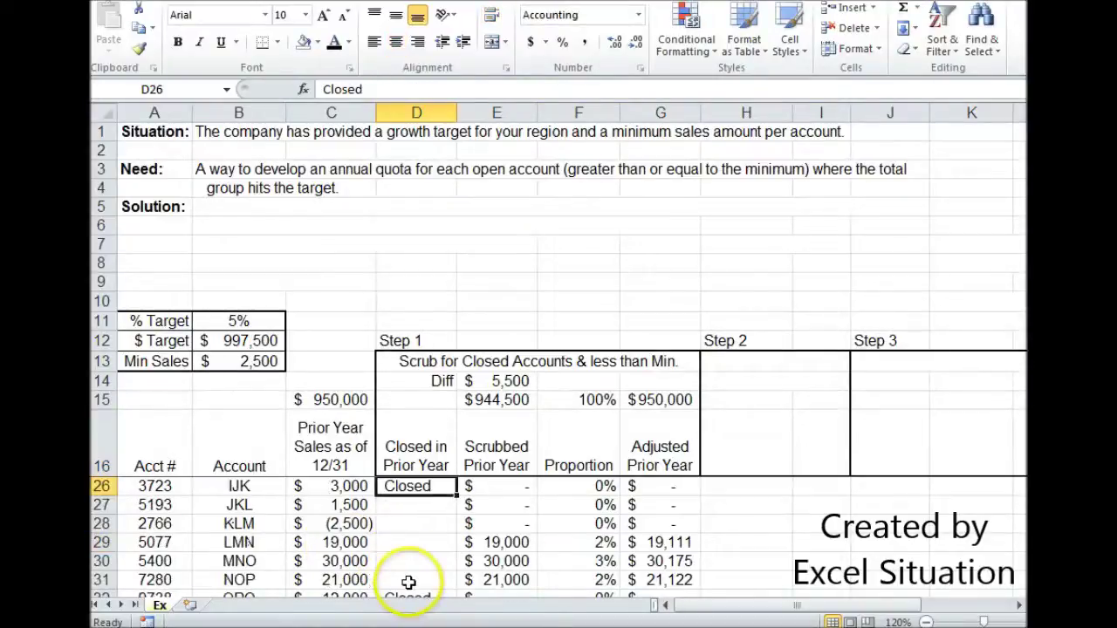
{"action": "left_click", "coordinate": [411, 544]}
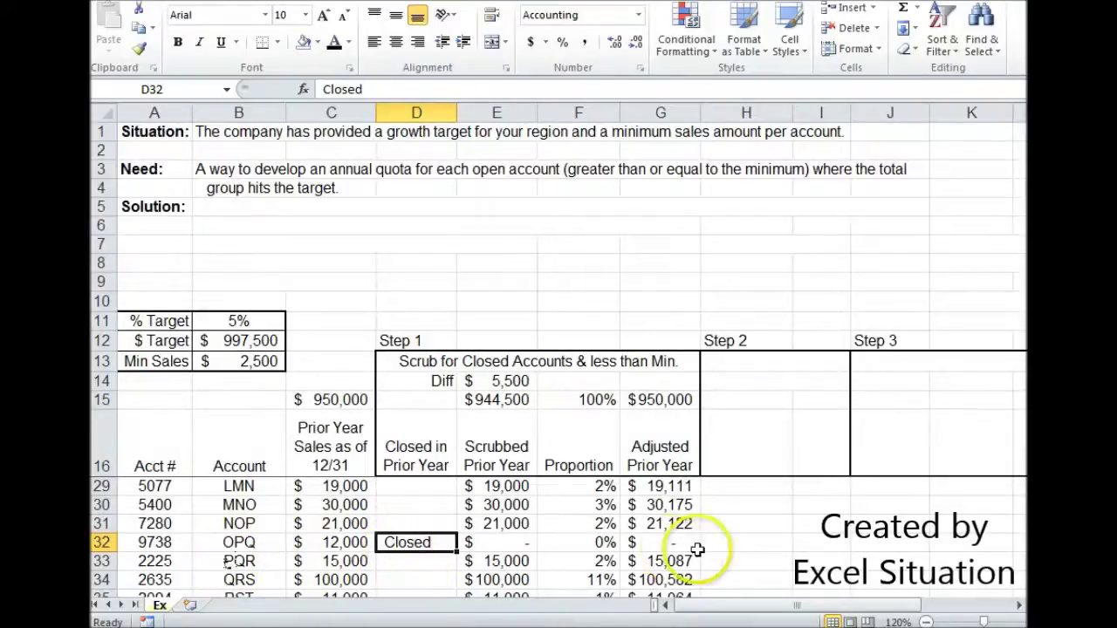
{"action": "scroll", "coordinate": [502, 541], "scroll_direction": "up", "scroll_amount": 4}
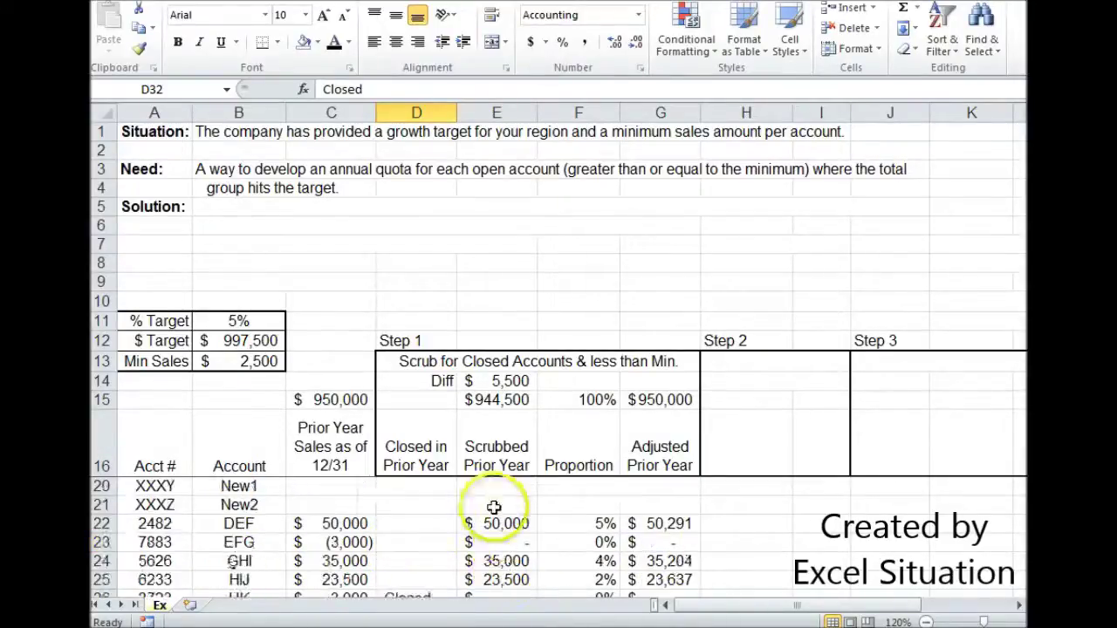
Examine the Scrubbed Prior Year formulas in E17, E18 and E26 against the sales and closed-status cells they use.
{"action": "left_click", "coordinate": [491, 456]}
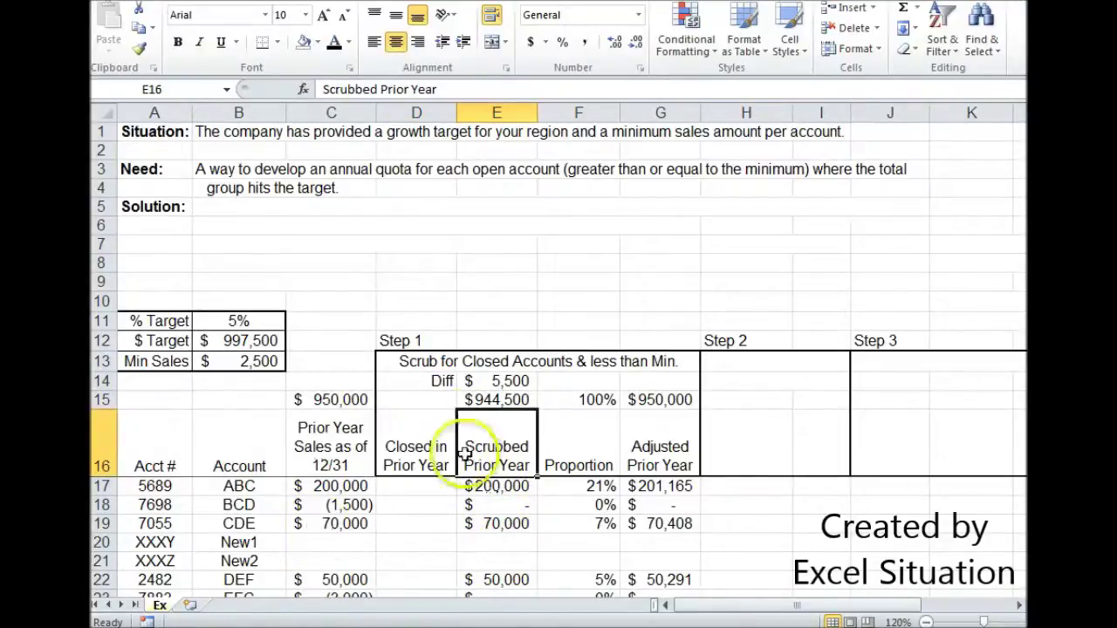
{"action": "left_click", "coordinate": [506, 491]}
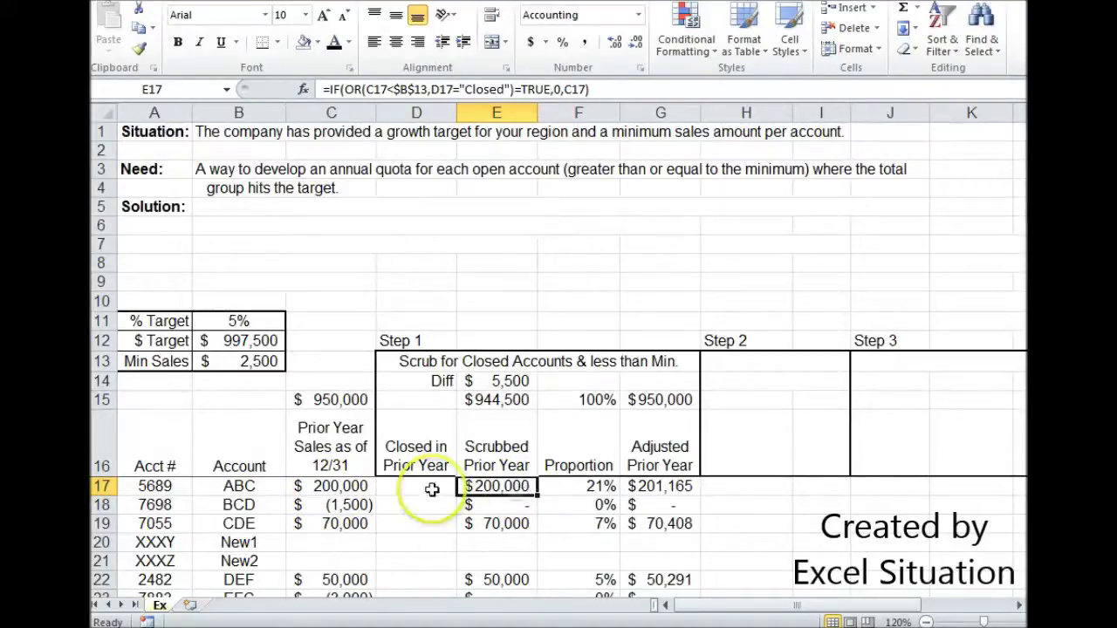
{"action": "left_click", "coordinate": [507, 503]}
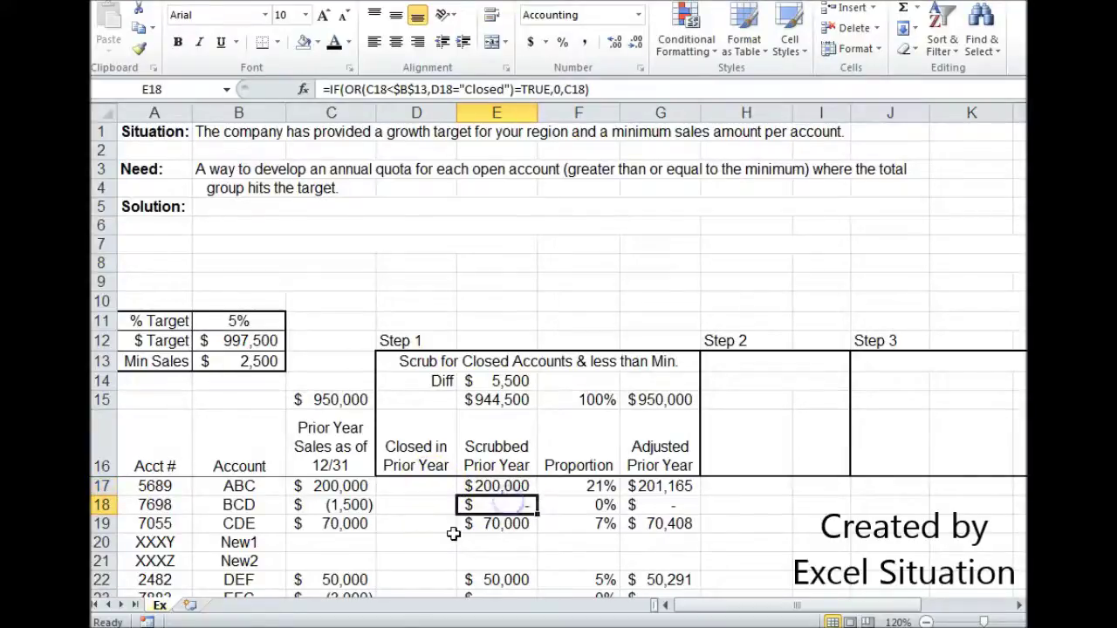
{"action": "left_click", "coordinate": [340, 505]}
{"action": "scroll", "coordinate": [393, 541], "scroll_direction": "down", "scroll_amount": 2}
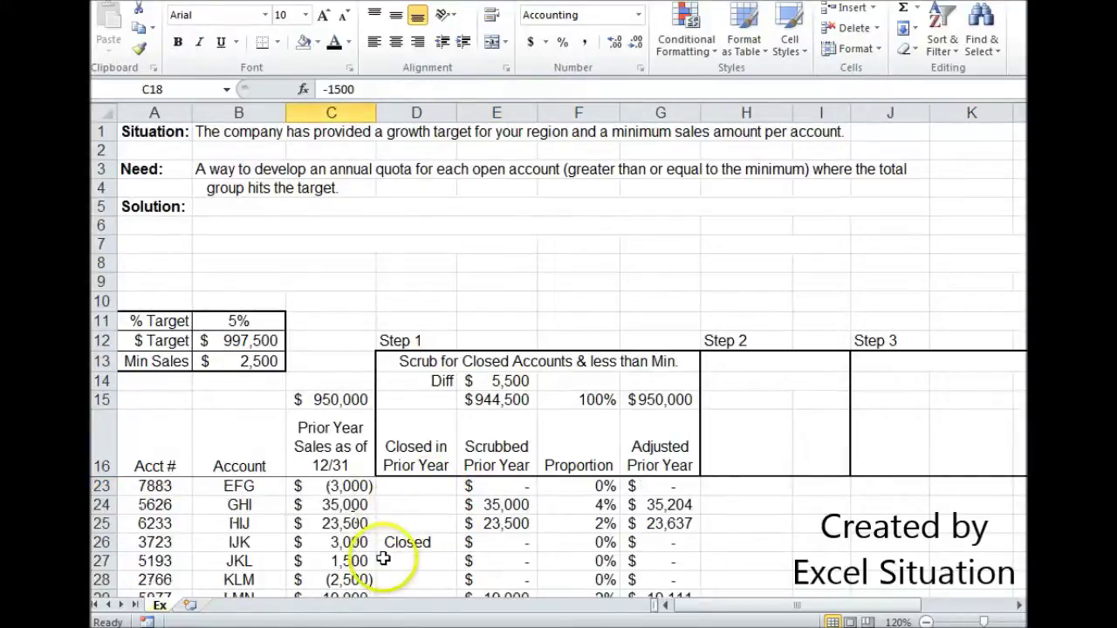
{"action": "left_click", "coordinate": [336, 541]}
{"action": "left_click", "coordinate": [407, 542]}
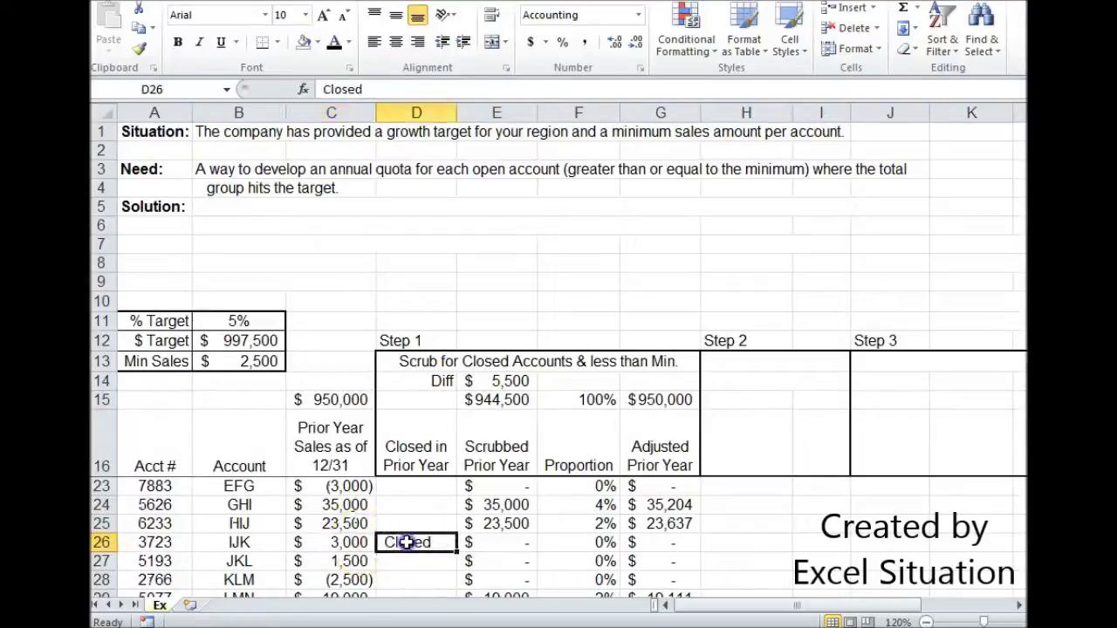
{"action": "left_click", "coordinate": [507, 544]}
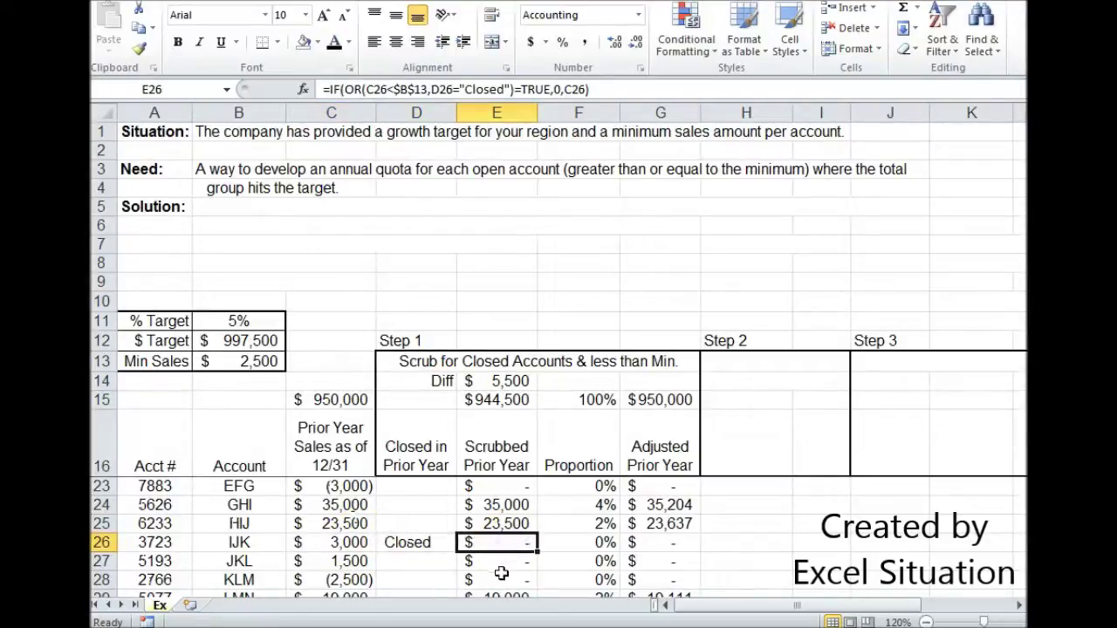
{"action": "scroll", "coordinate": [499, 589], "scroll_direction": "up", "scroll_amount": 2}
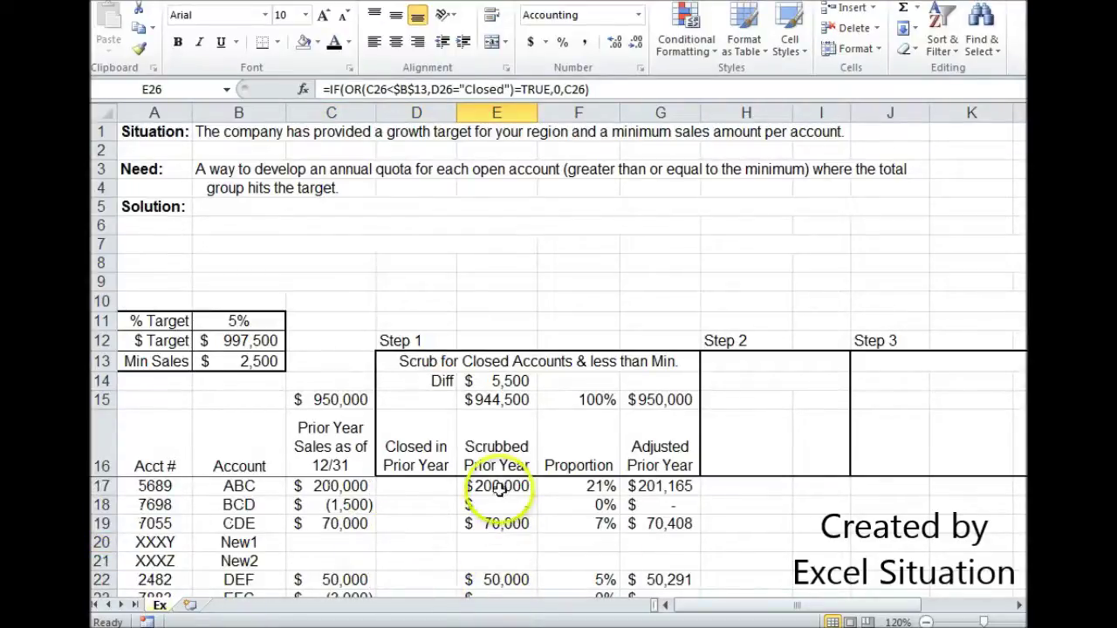
Examine how the Diff formula in E14 compares the prior year total in C15 with the scrubbed total in E15.
{"action": "left_click", "coordinate": [504, 399]}
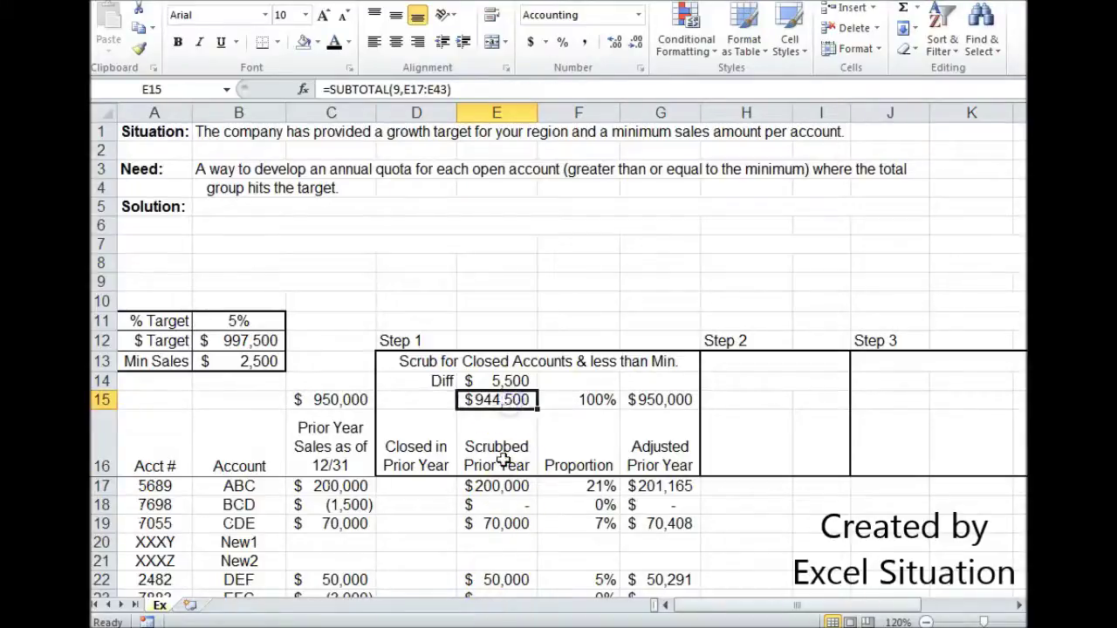
{"action": "left_click_drag", "start_coordinate": [515, 381], "coordinate": [524, 392]}
{"action": "left_click", "coordinate": [519, 381]}
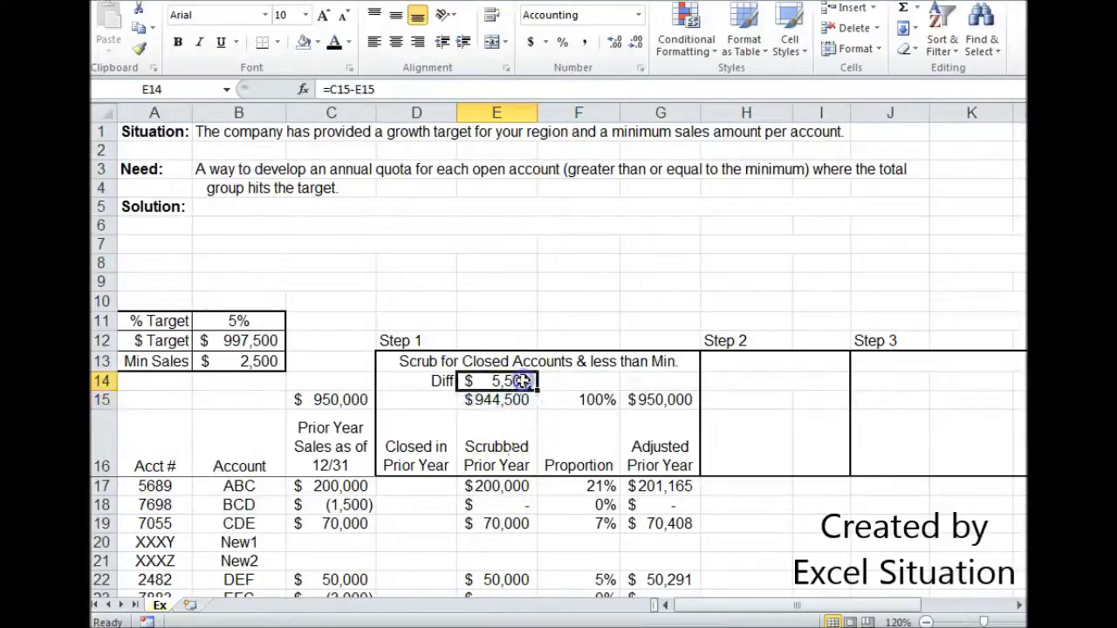
{"action": "left_click", "coordinate": [332, 400]}
{"action": "left_click", "coordinate": [518, 382]}
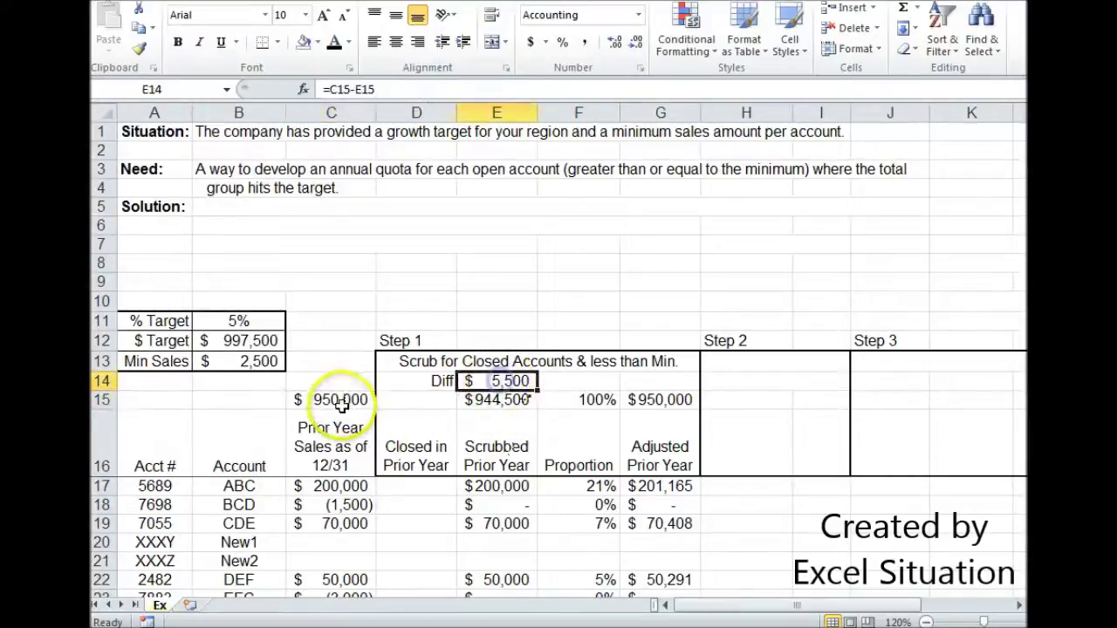
{"action": "left_click", "coordinate": [332, 400]}
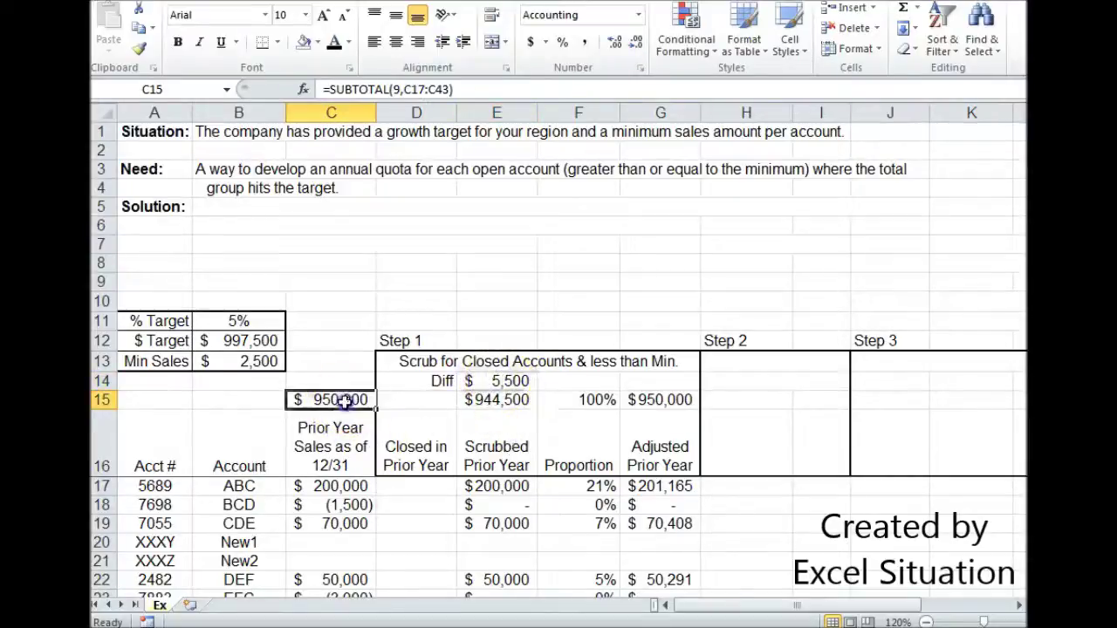
{"action": "left_click", "coordinate": [498, 383]}
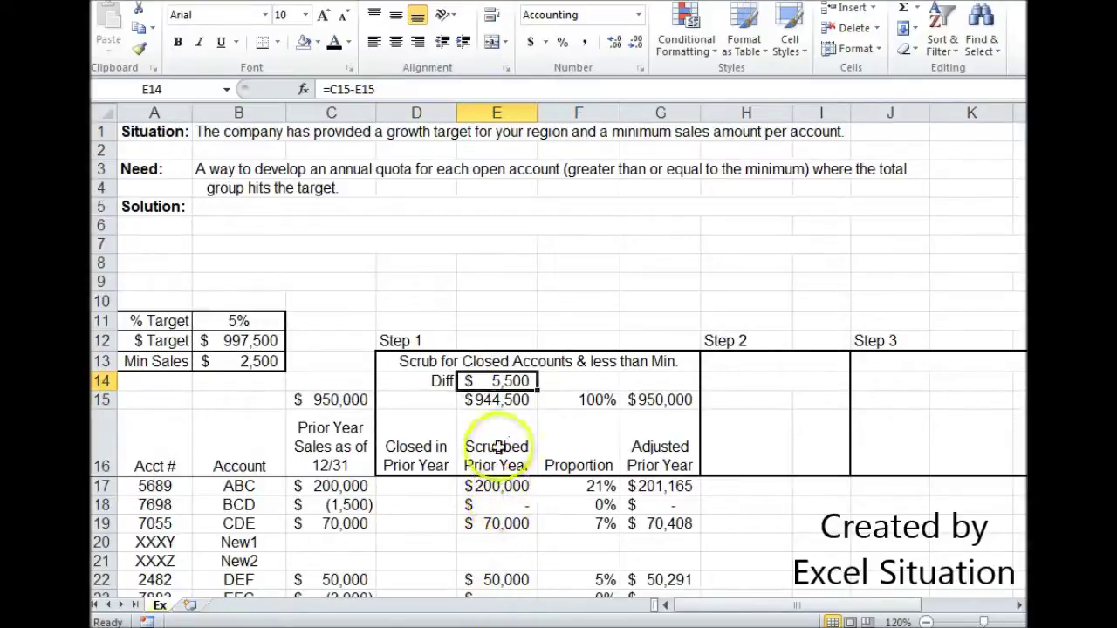
Examine the Proportion formula in F17 and its source cells, account sales in E17 and the scrubbed total in E15.
{"action": "left_click", "coordinate": [570, 460]}
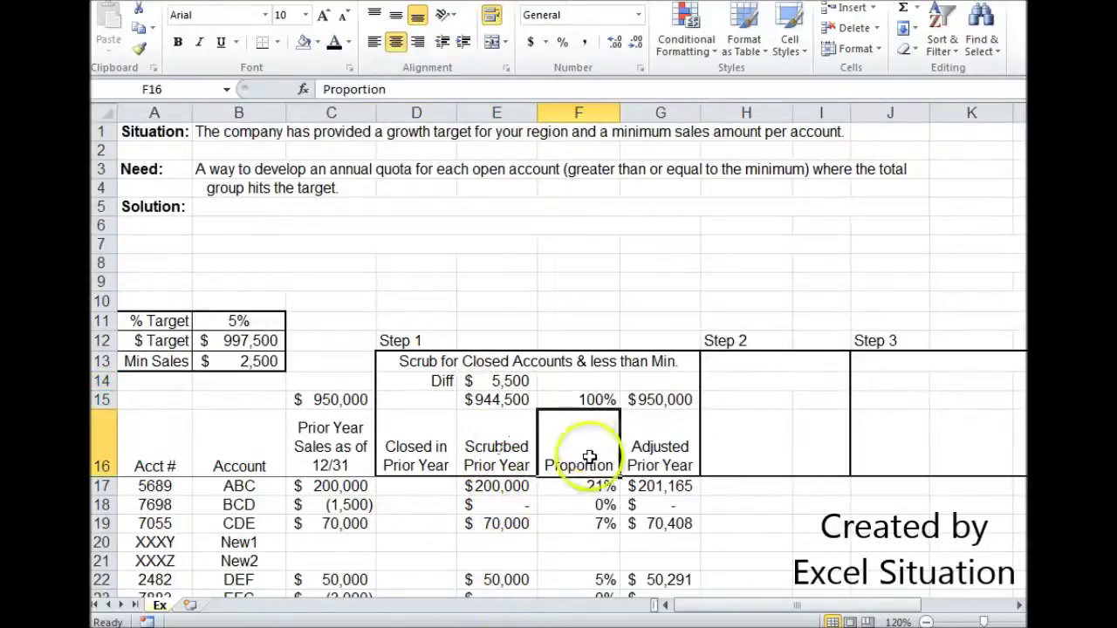
{"action": "left_click", "coordinate": [586, 487]}
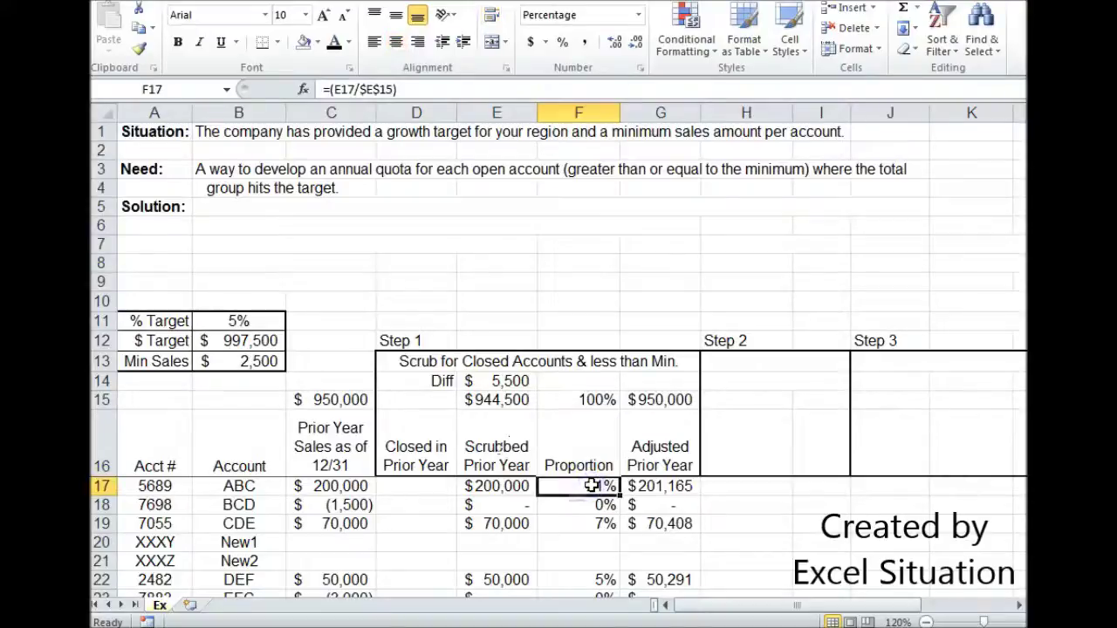
{"action": "left_click", "coordinate": [501, 486]}
{"action": "left_click", "coordinate": [499, 400]}
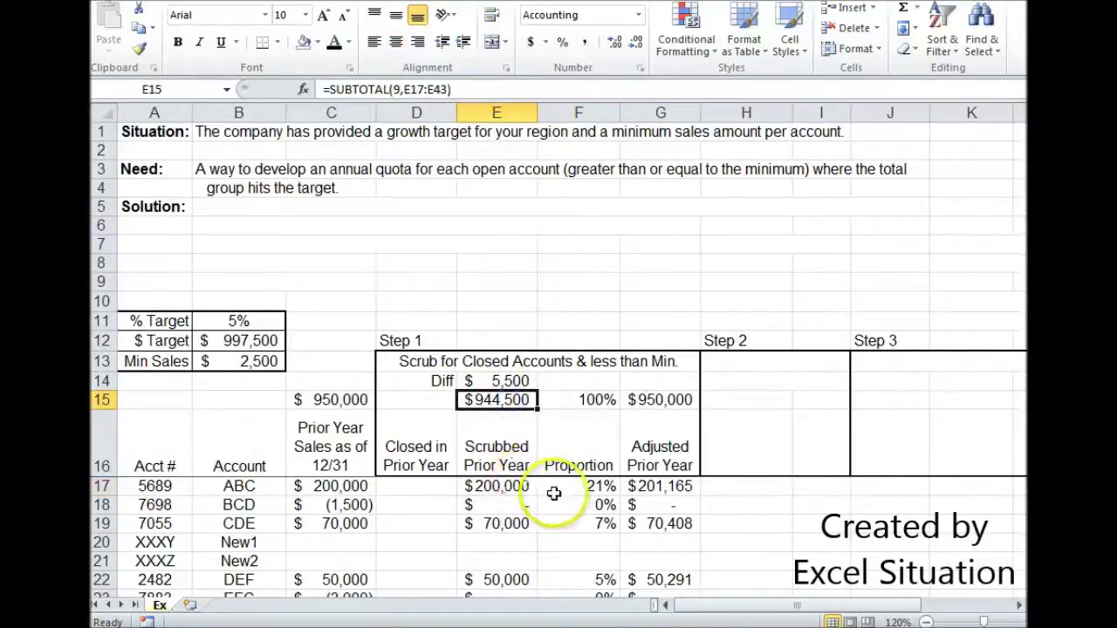
{"action": "left_click", "coordinate": [584, 486]}
{"action": "left_click", "coordinate": [516, 490]}
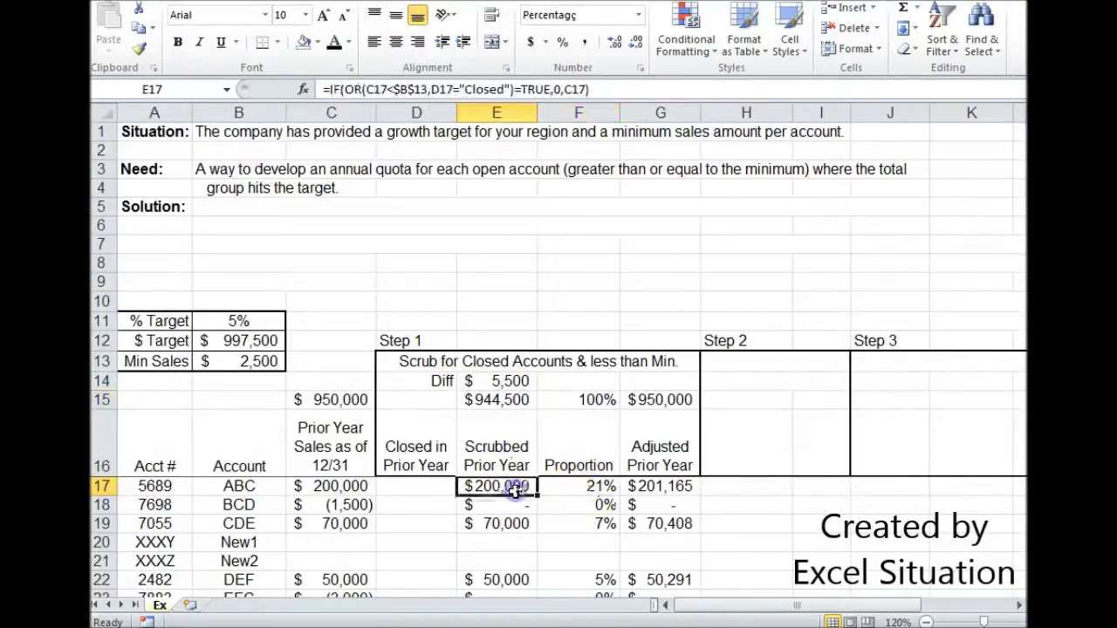
{"action": "left_click", "coordinate": [560, 486]}
{"action": "left_click", "coordinate": [511, 403]}
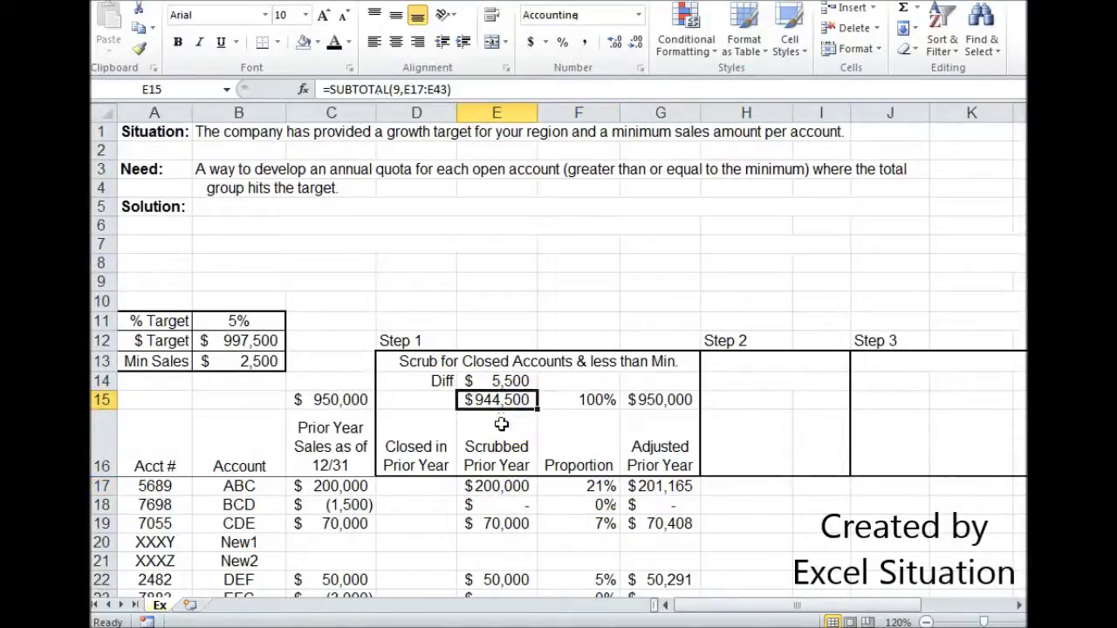
{"action": "left_click", "coordinate": [493, 486]}
{"action": "left_click", "coordinate": [596, 486]}
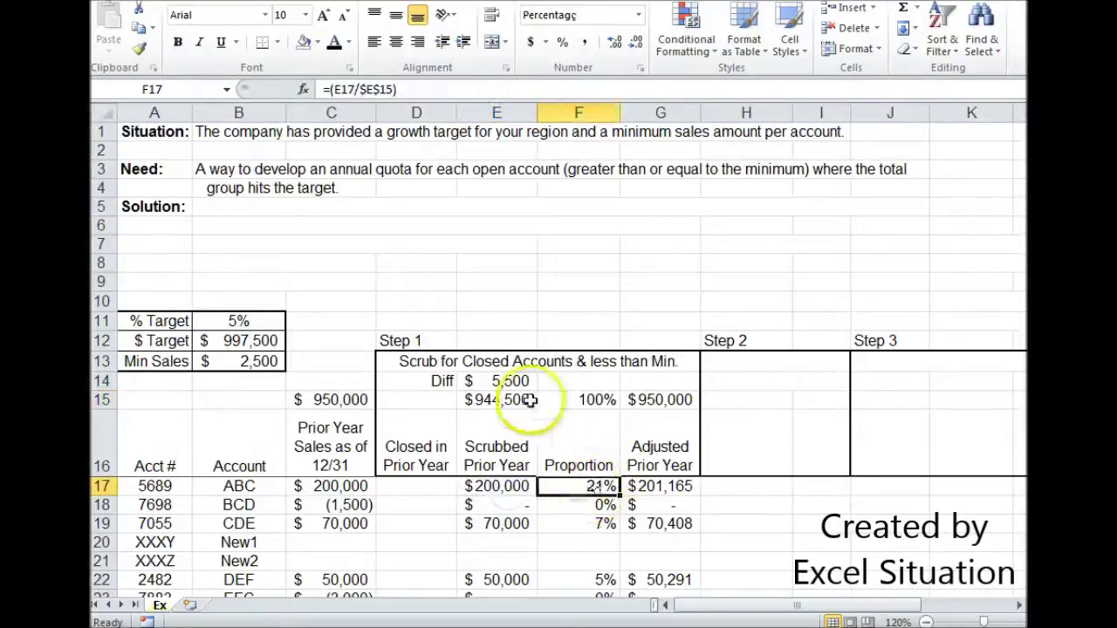
Examine the Adjusted Prior Year formula in G17 and its inputs: the proportion, the Diff amount and the scrubbed sales.
{"action": "left_click", "coordinate": [511, 381]}
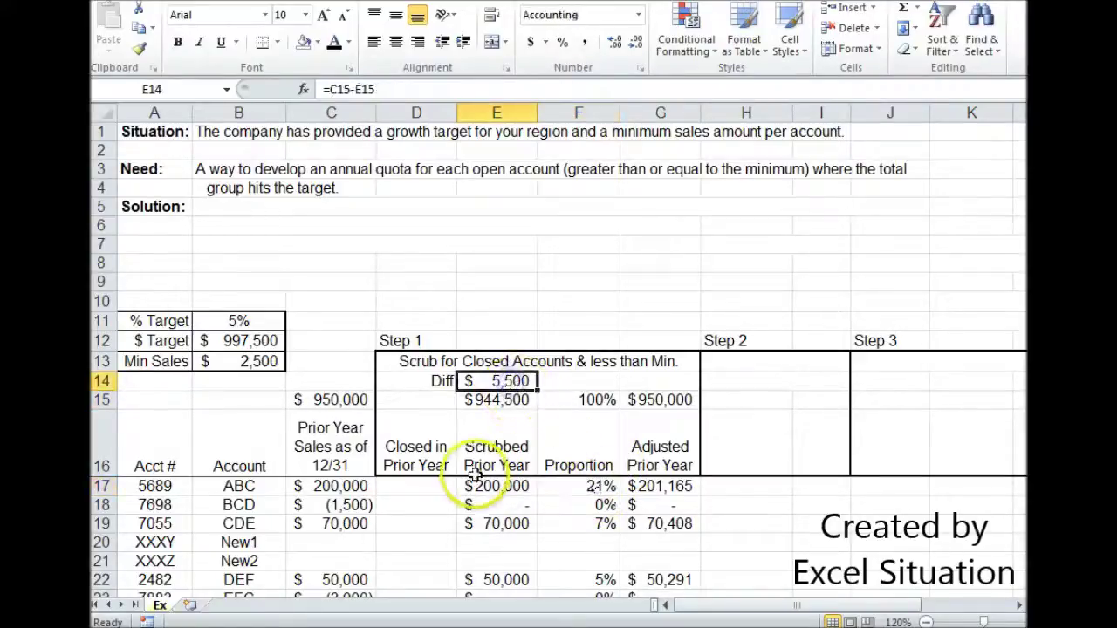
{"action": "left_click", "coordinate": [663, 490]}
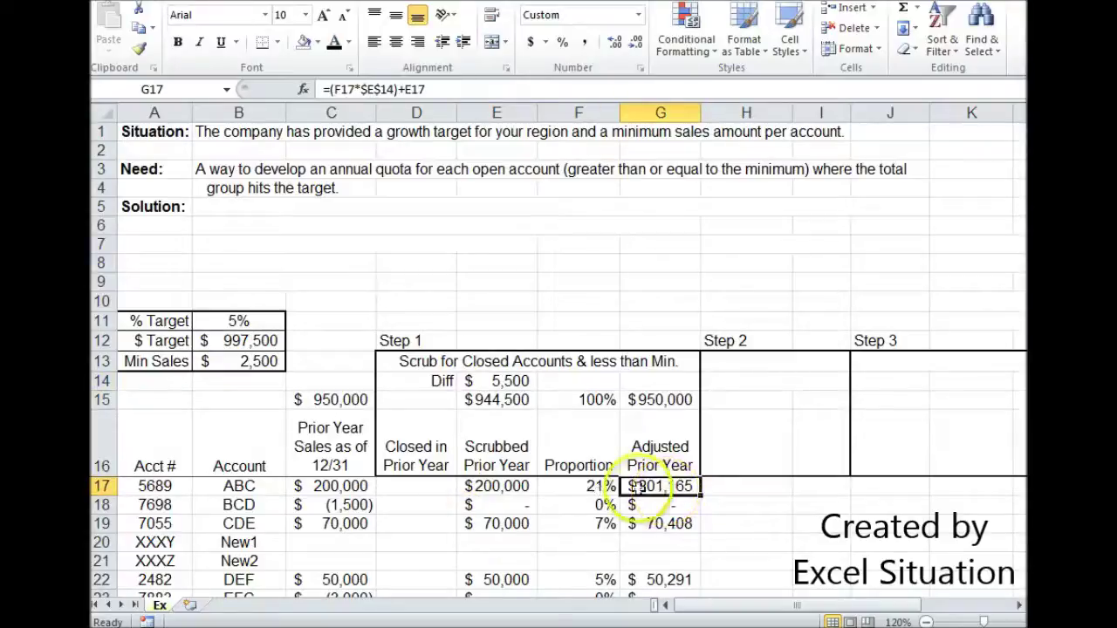
{"action": "left_click", "coordinate": [583, 486]}
{"action": "left_click", "coordinate": [512, 381]}
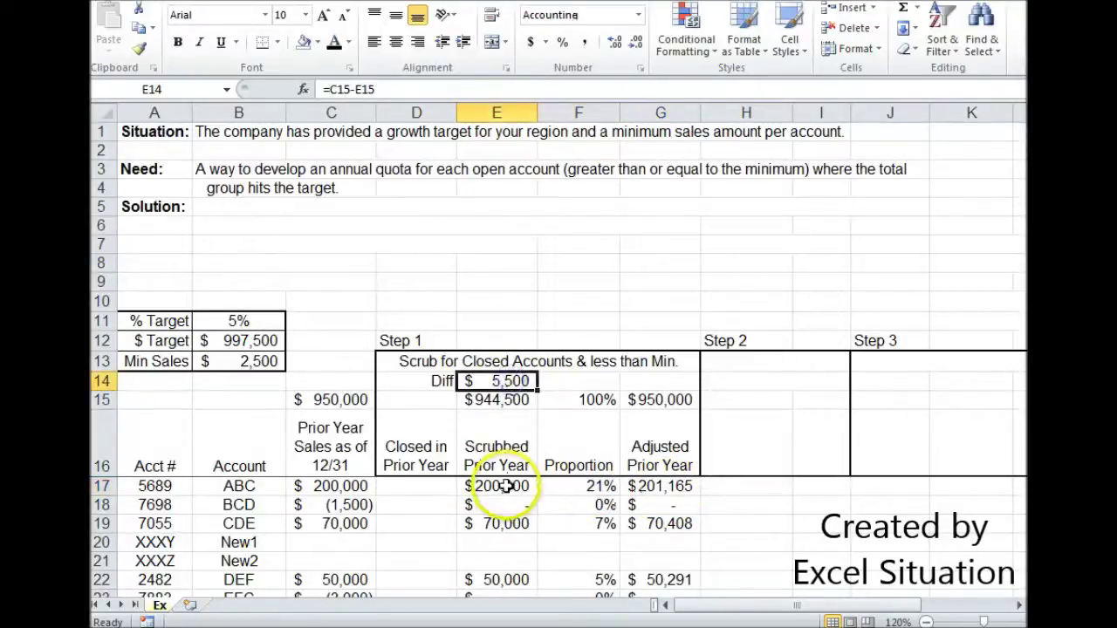
{"action": "left_click", "coordinate": [506, 486]}
{"action": "left_click", "coordinate": [660, 486]}
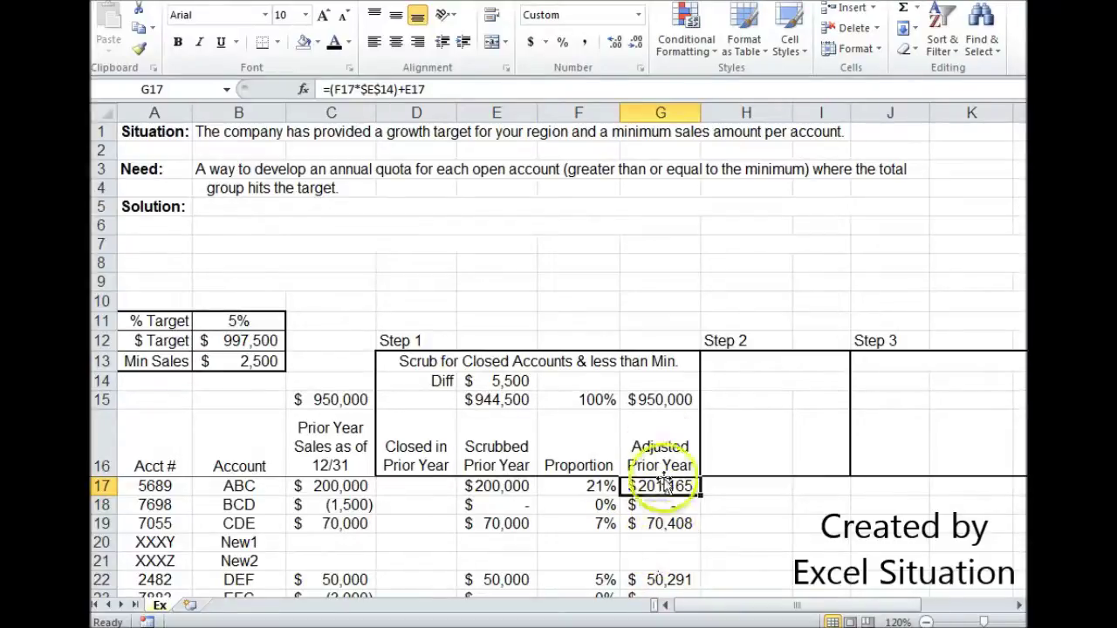
Check the Adjusted Prior Year total in G15 and reveal the hidden Step 2 contents in H13:I43 with black text.
{"action": "left_click", "coordinate": [660, 399]}
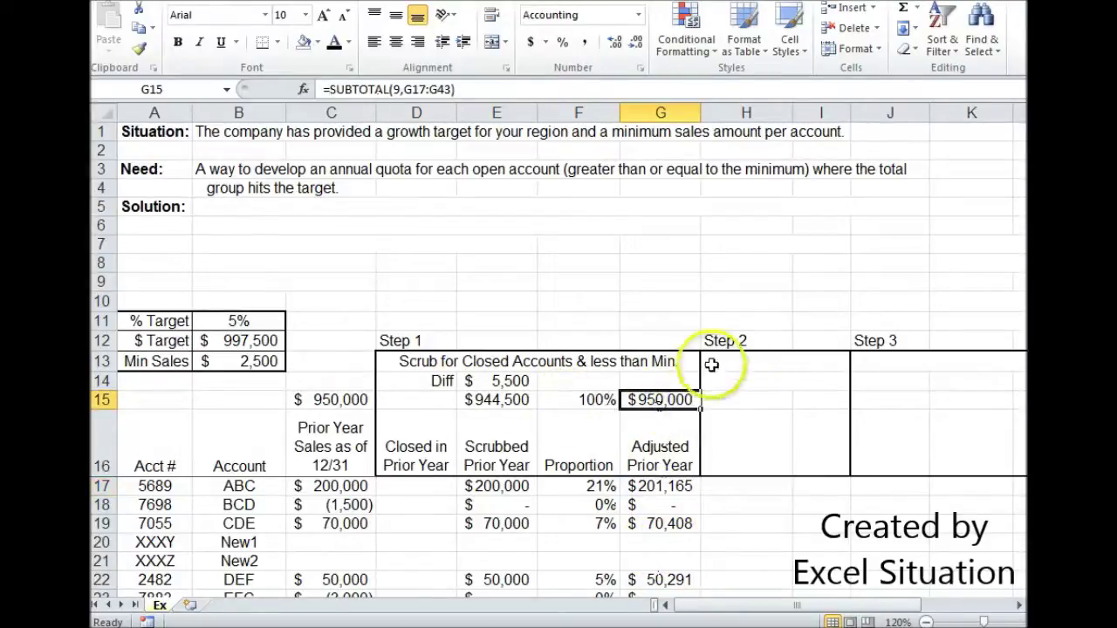
{"action": "left_click_drag", "start_coordinate": [717, 378], "coordinate": [764, 561]}
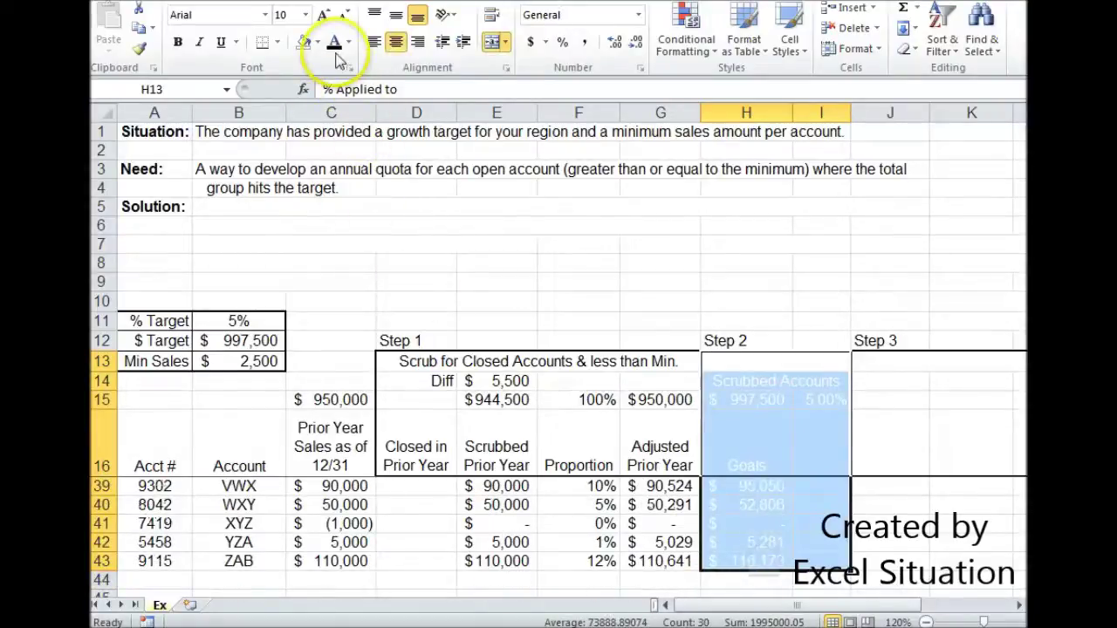
{"action": "scroll", "coordinate": [960, 524], "scroll_direction": "up", "scroll_amount": 7}
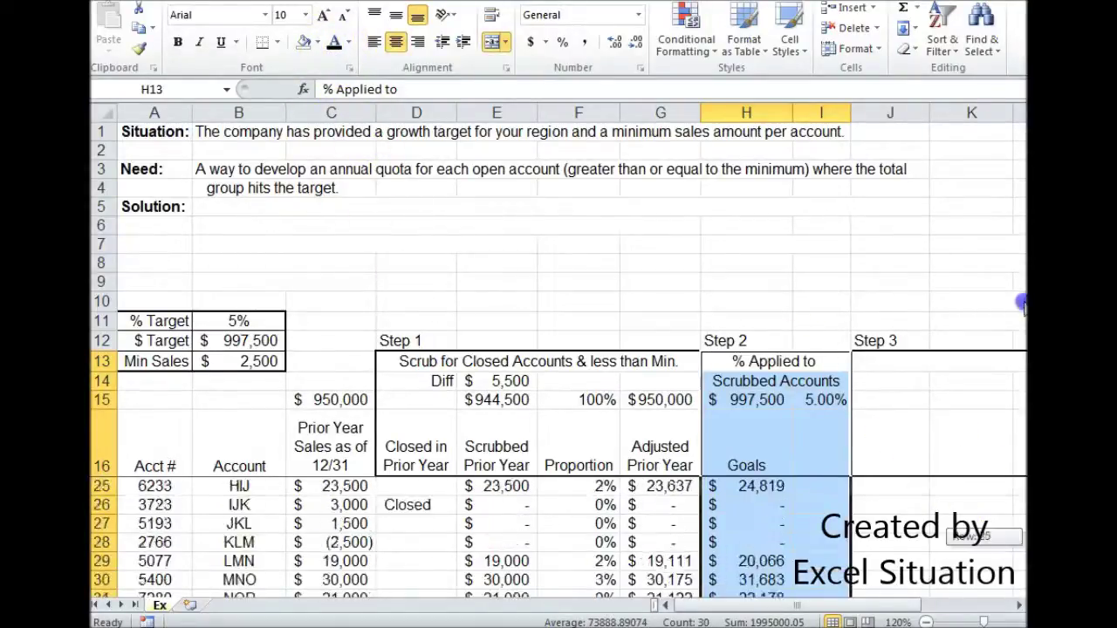
Highlight the Step 2 goals total in H15 and the $ Target in B12 with a matching bright green fill.
{"action": "left_click", "coordinate": [1018, 605]}
{"action": "left_click", "coordinate": [1018, 605]}
{"action": "left_click", "coordinate": [576, 401]}
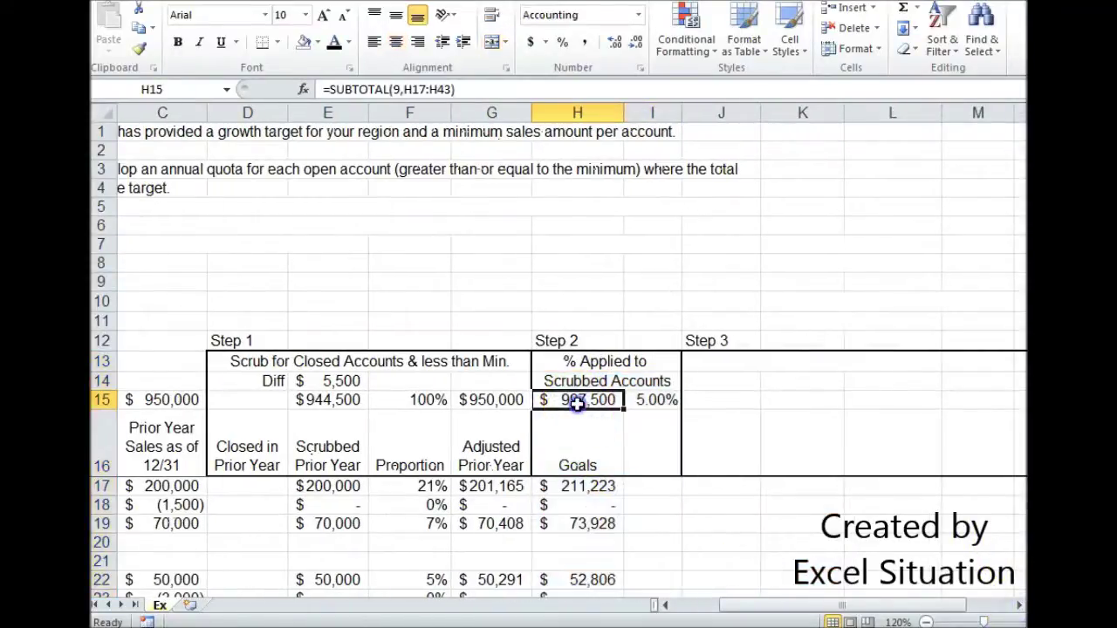
{"action": "left_click", "coordinate": [665, 605]}
{"action": "left_click", "coordinate": [665, 606]}
{"action": "left_click", "coordinate": [318, 42]}
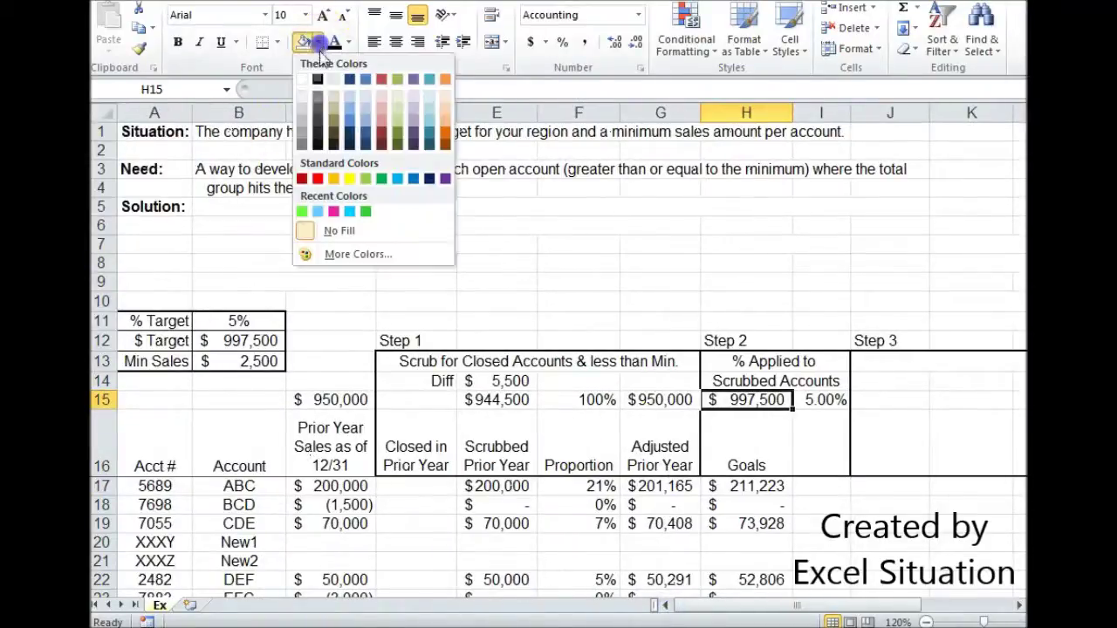
{"action": "left_click", "coordinate": [301, 211]}
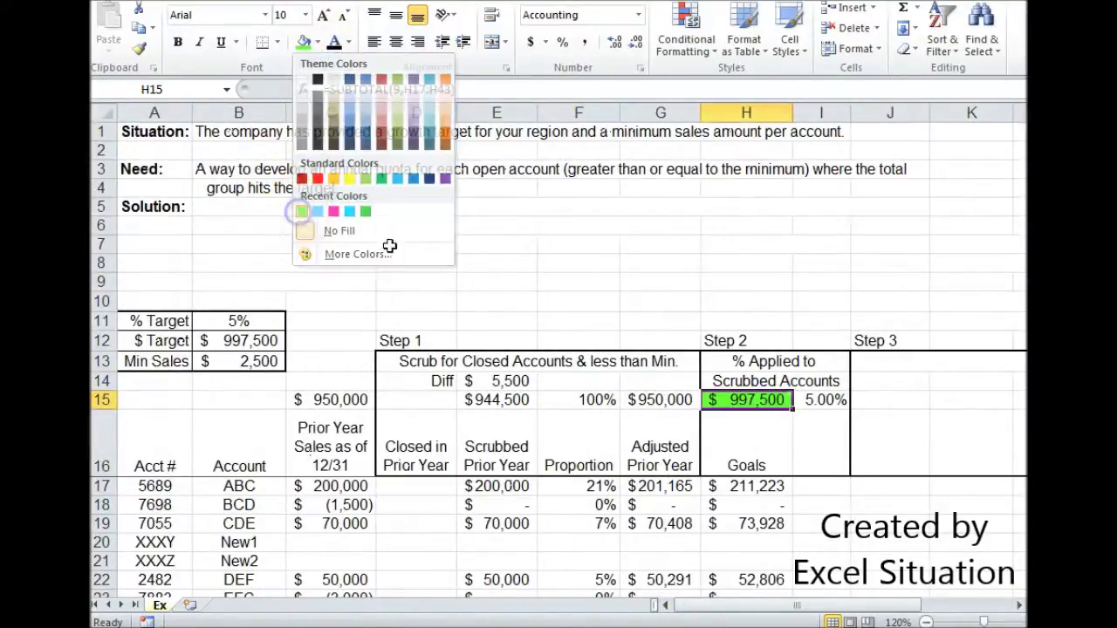
{"action": "left_click", "coordinate": [265, 343]}
{"action": "left_click", "coordinate": [304, 42]}
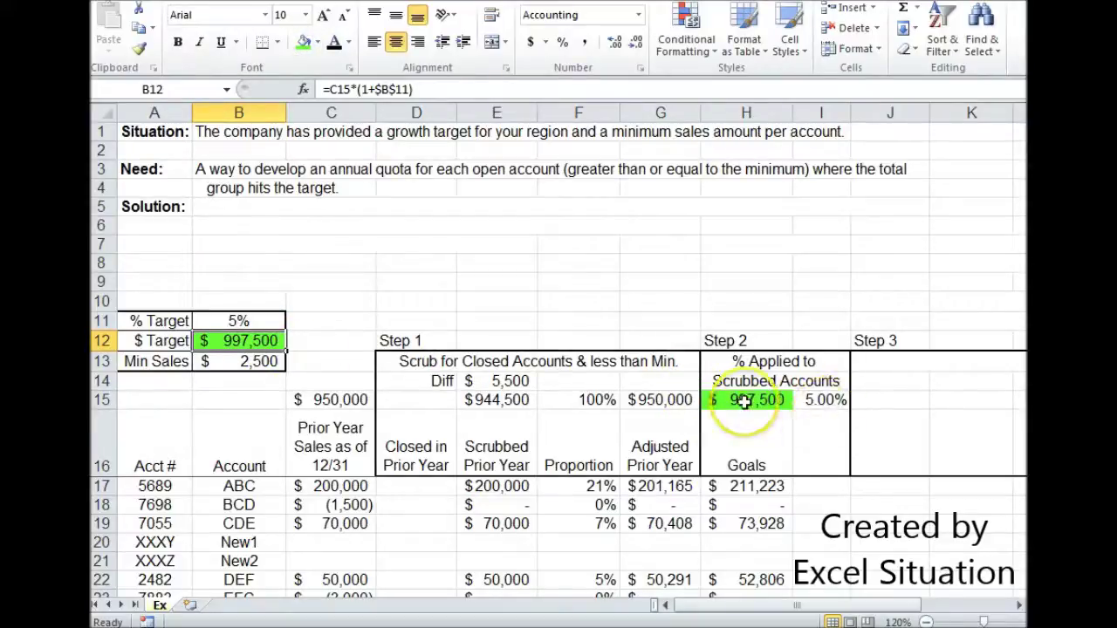
Calculate account ABC's growth over prior year sales by entering =H17/C17-1 in I17.
{"action": "left_click", "coordinate": [805, 488]}
{"action": "type", "text": "="}
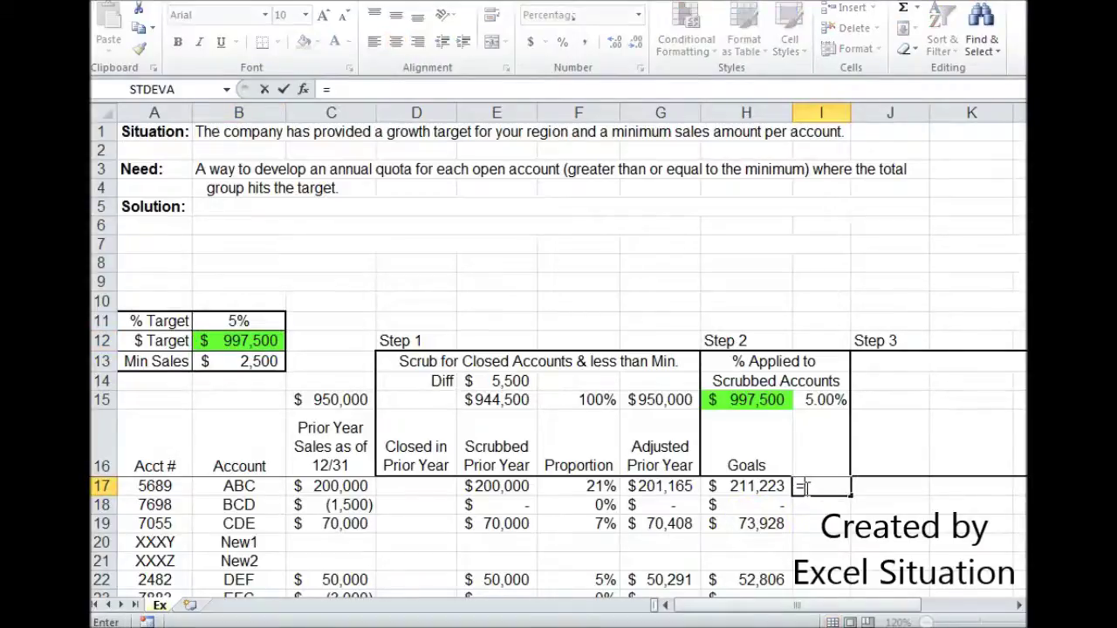
{"action": "left_click", "coordinate": [768, 489]}
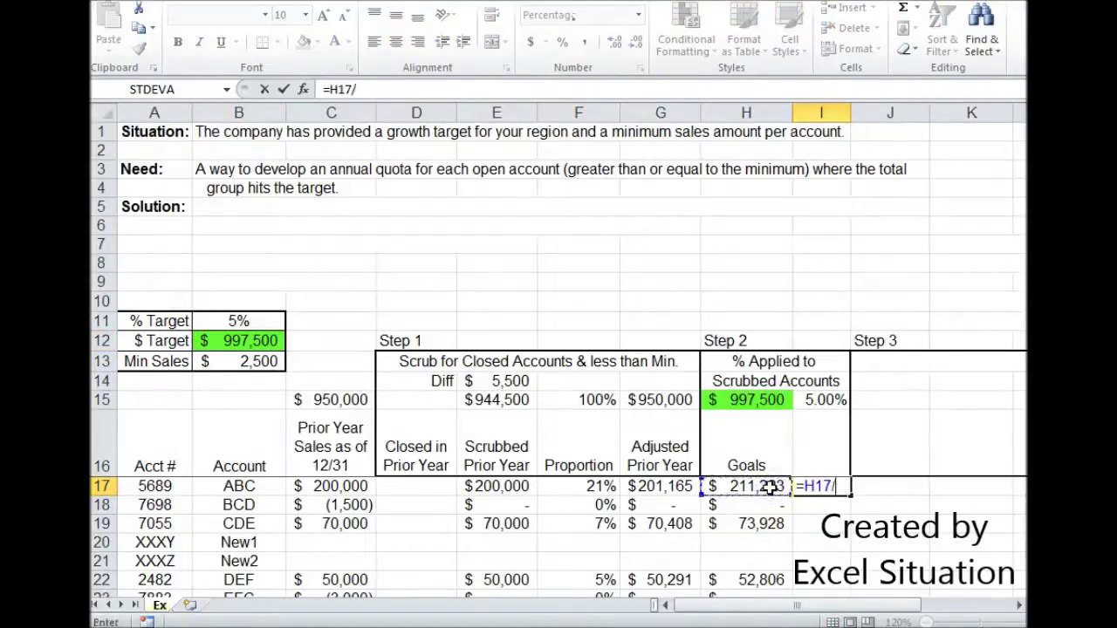
{"action": "type", "text": "/"}
{"action": "left_click", "coordinate": [345, 486]}
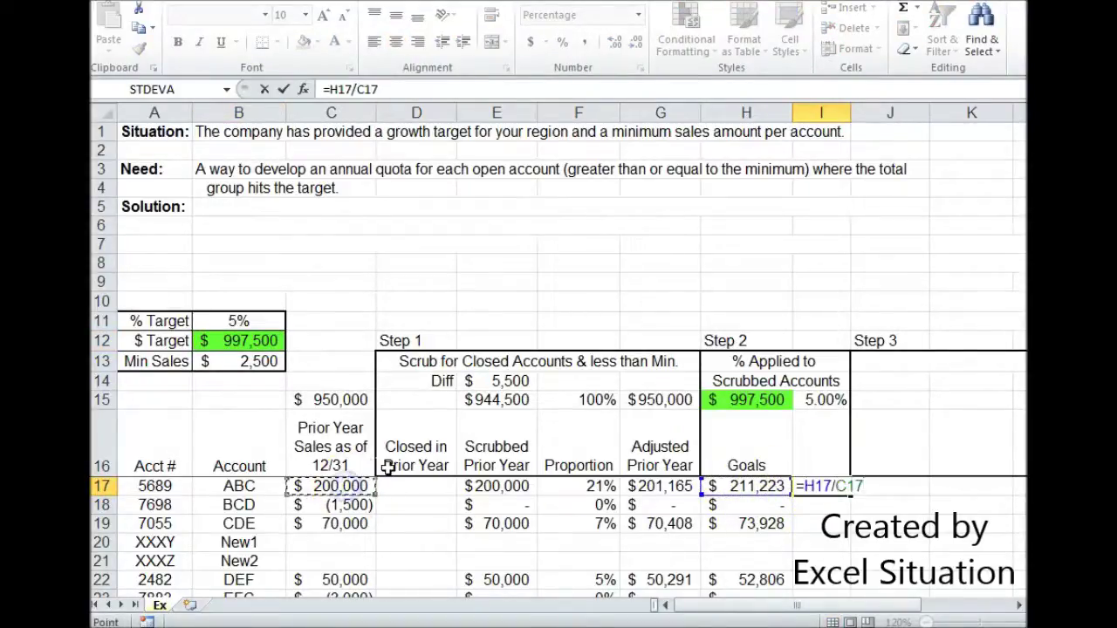
{"action": "type", "text": "-1"}
{"action": "key", "text": "Return"}
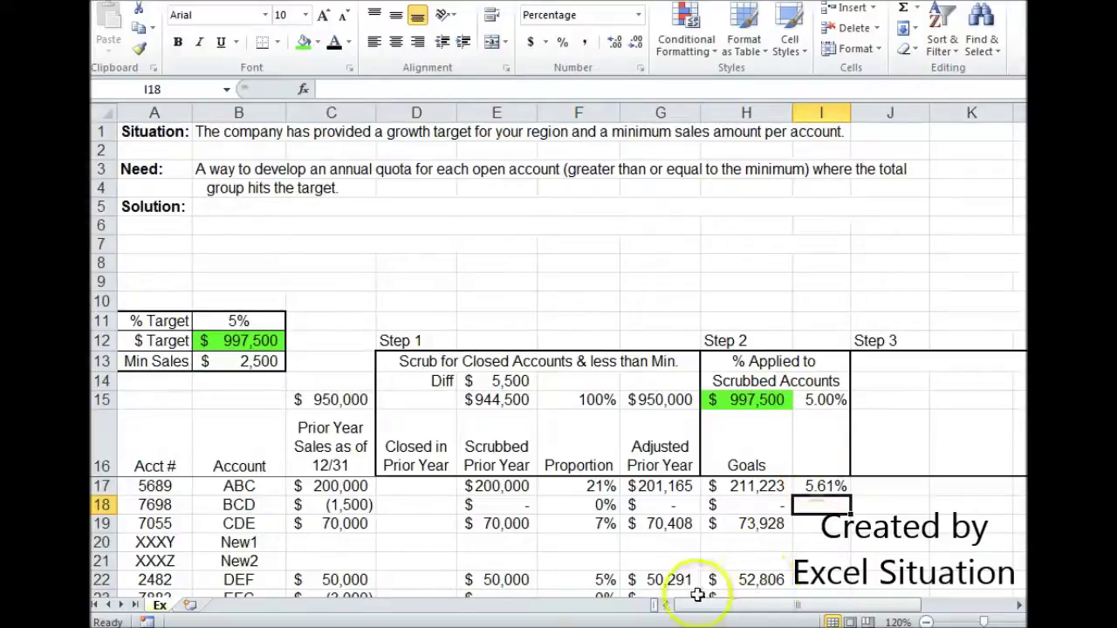
Copy the growth formula from I17 down through I43 for all accounts.
{"action": "left_click", "coordinate": [833, 490]}
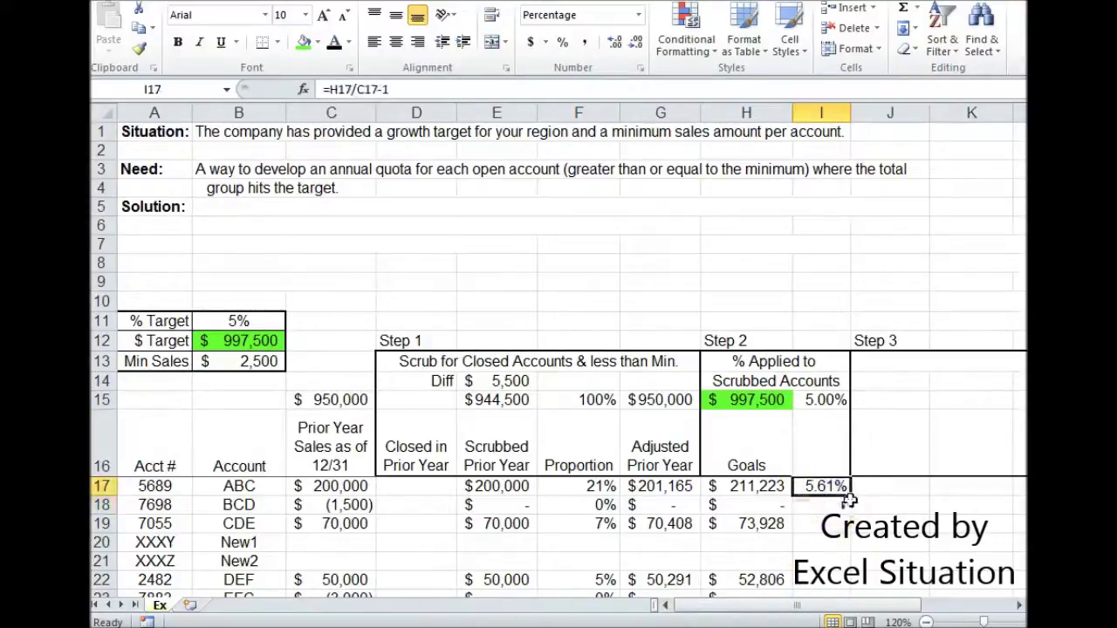
{"action": "left_click_drag", "start_coordinate": [849, 499], "coordinate": [858, 578]}
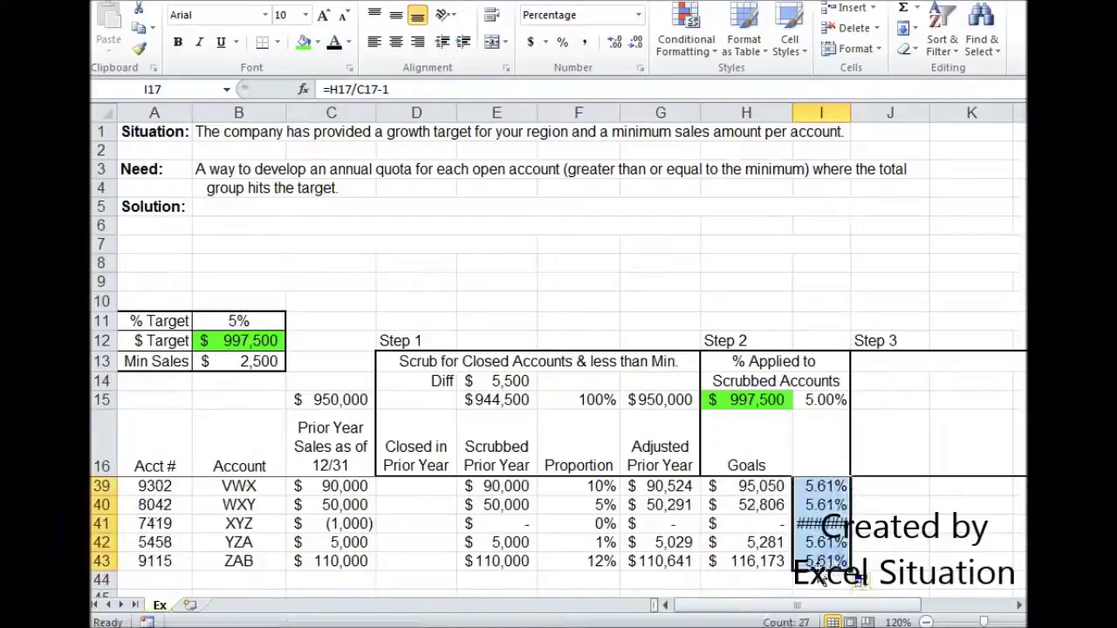
{"action": "scroll", "coordinate": [816, 563], "scroll_direction": "up", "scroll_amount": 1}
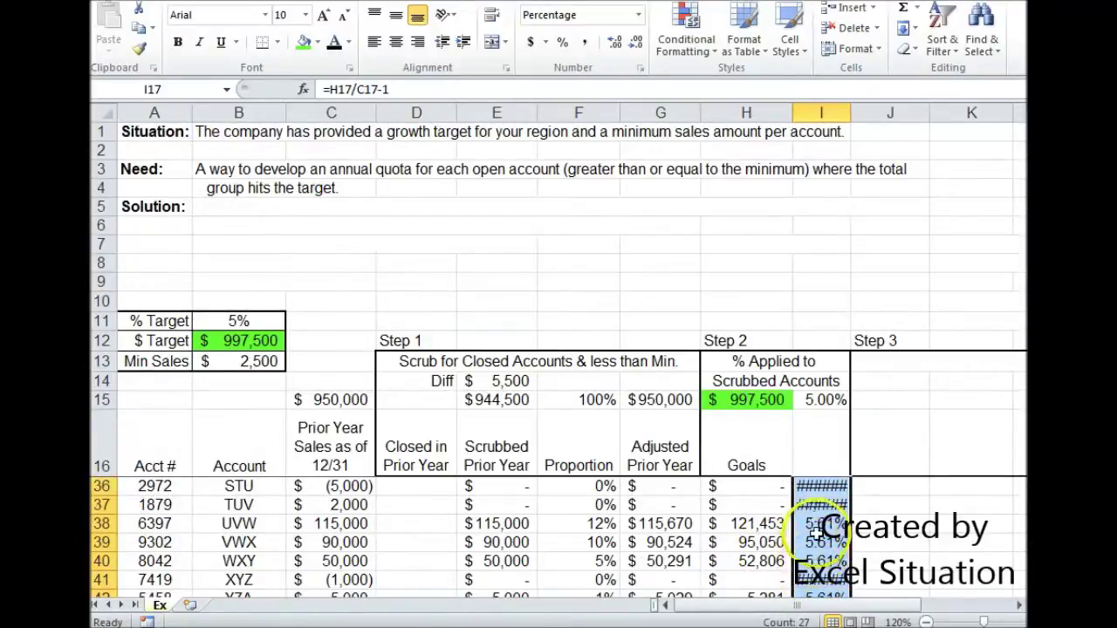
{"action": "scroll", "coordinate": [815, 523], "scroll_direction": "up", "scroll_amount": 6}
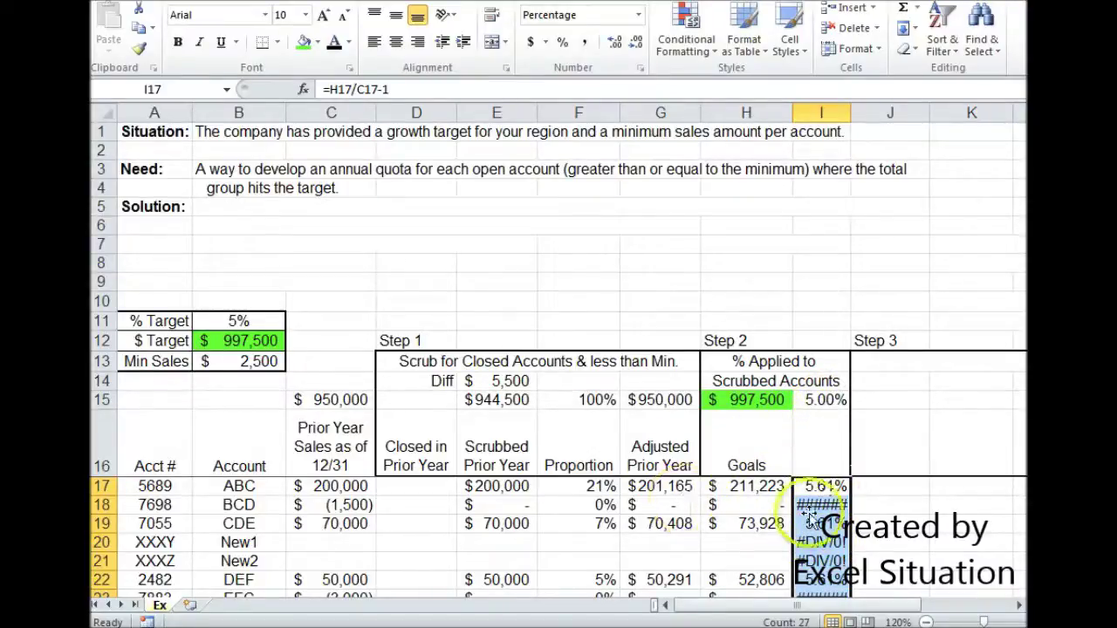
Check the overall growth formula in I15 and reveal the hidden Step 3 contents in J13:O43 with black text.
{"action": "left_click", "coordinate": [818, 406]}
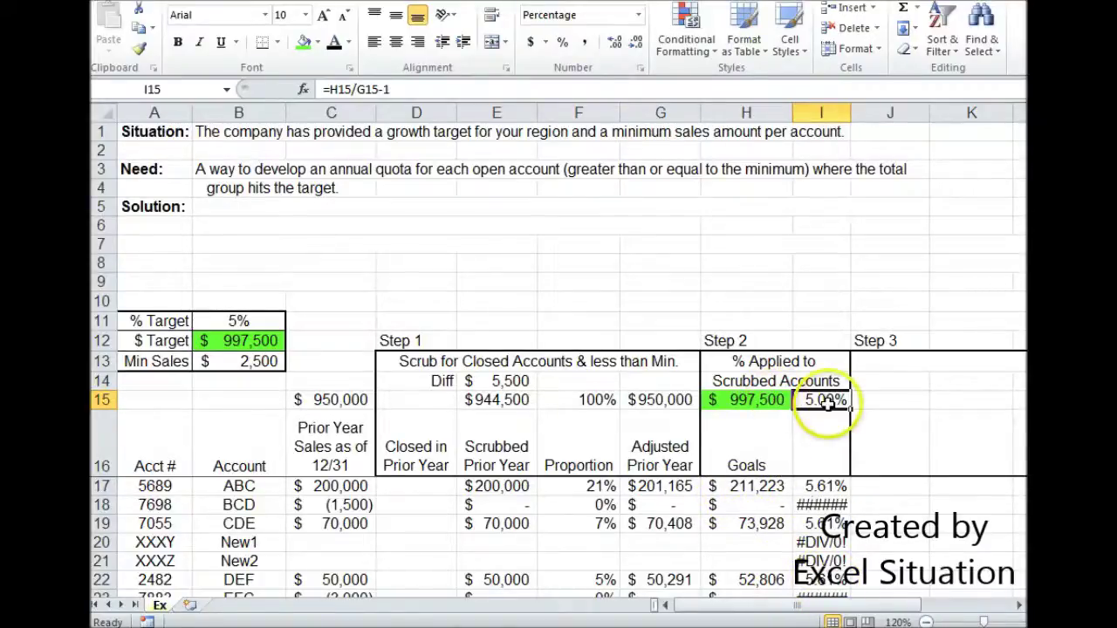
{"action": "left_click", "coordinate": [1019, 604]}
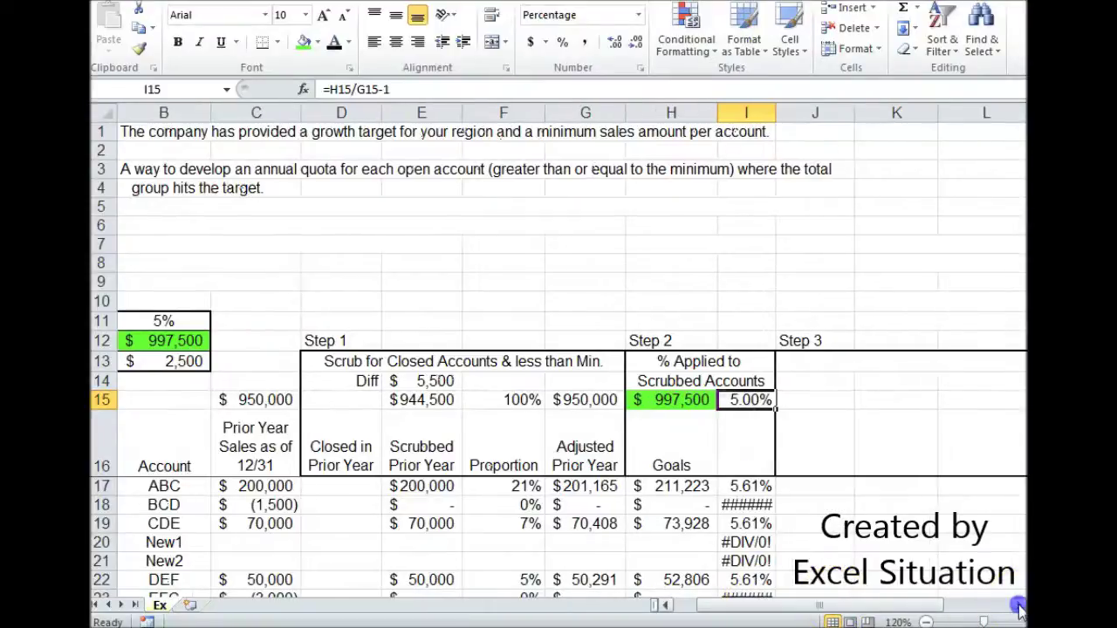
{"action": "left_click", "coordinate": [1019, 605]}
{"action": "left_click", "coordinate": [1019, 605]}
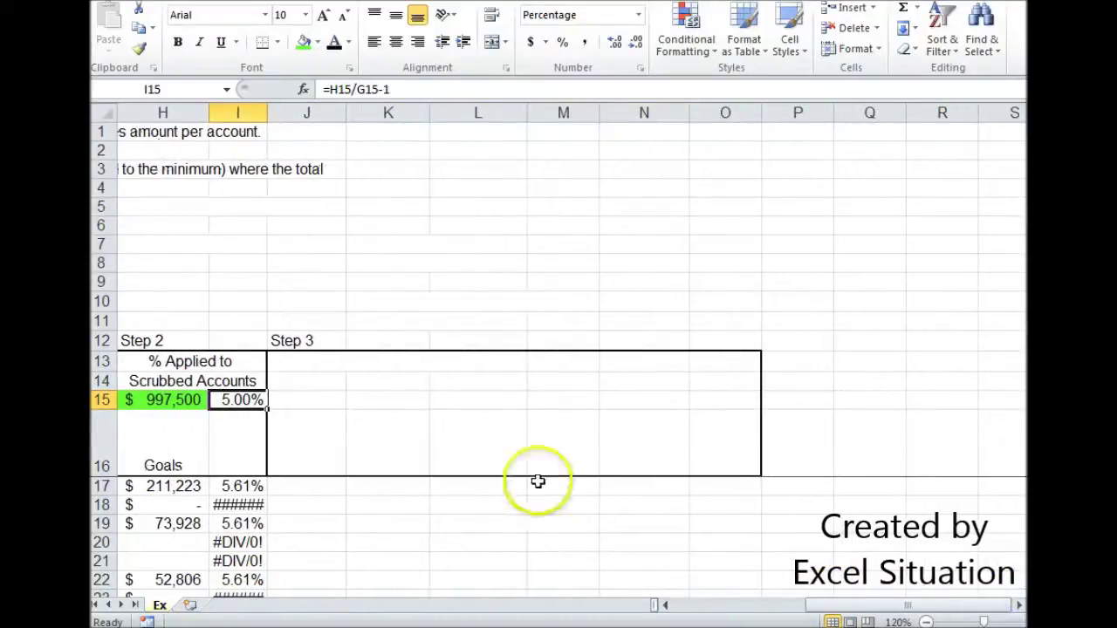
{"action": "left_click_drag", "start_coordinate": [344, 361], "coordinate": [723, 566]}
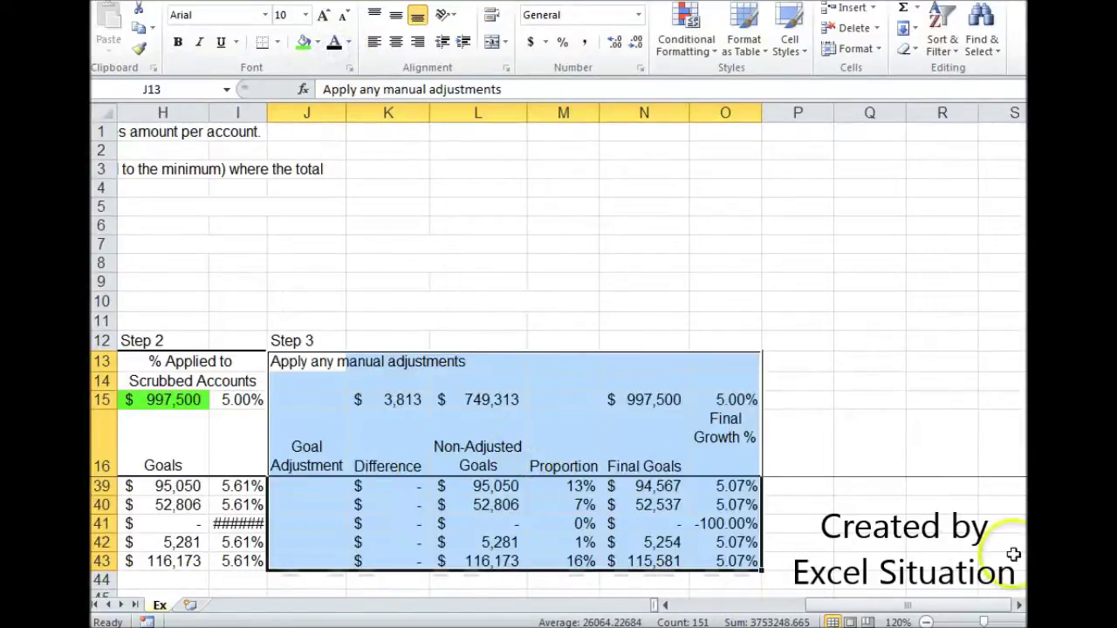
{"action": "scroll", "coordinate": [1022, 257], "scroll_direction": "up", "scroll_amount": 7}
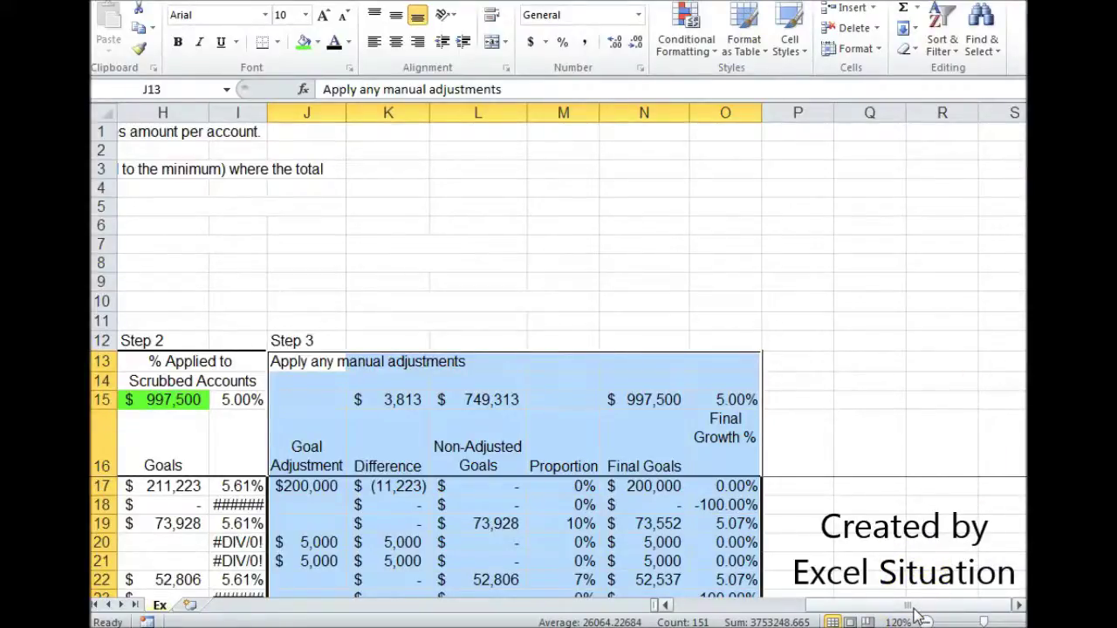
Examine the manually entered Goal Adjustment values in J17, J20 and J21.
{"action": "left_click", "coordinate": [301, 488]}
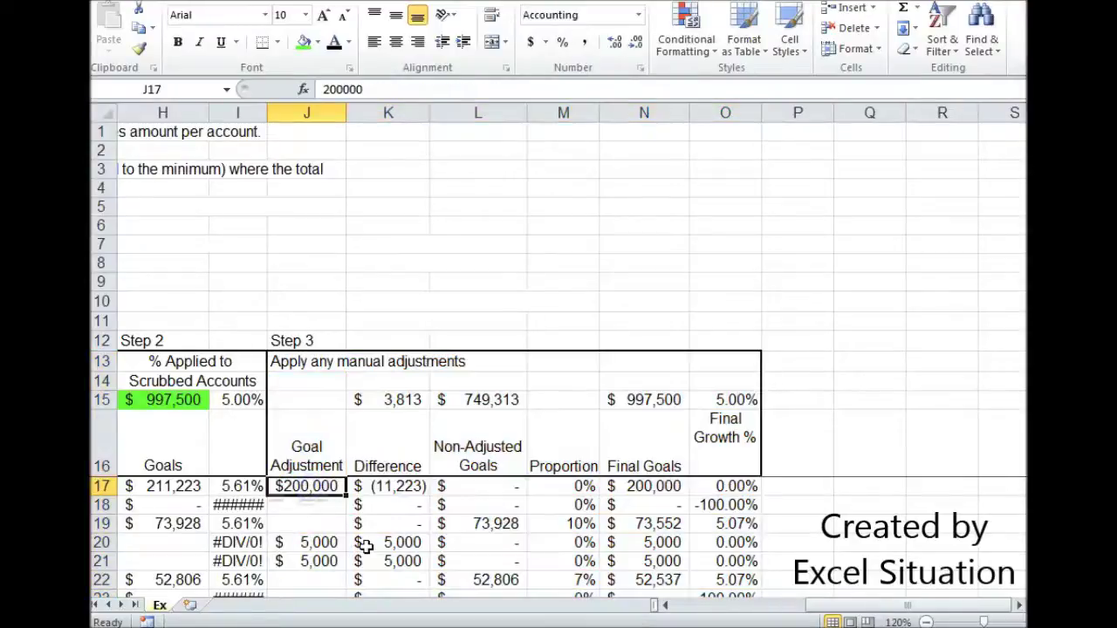
{"action": "left_click", "coordinate": [332, 543]}
{"action": "left_click", "coordinate": [281, 488]}
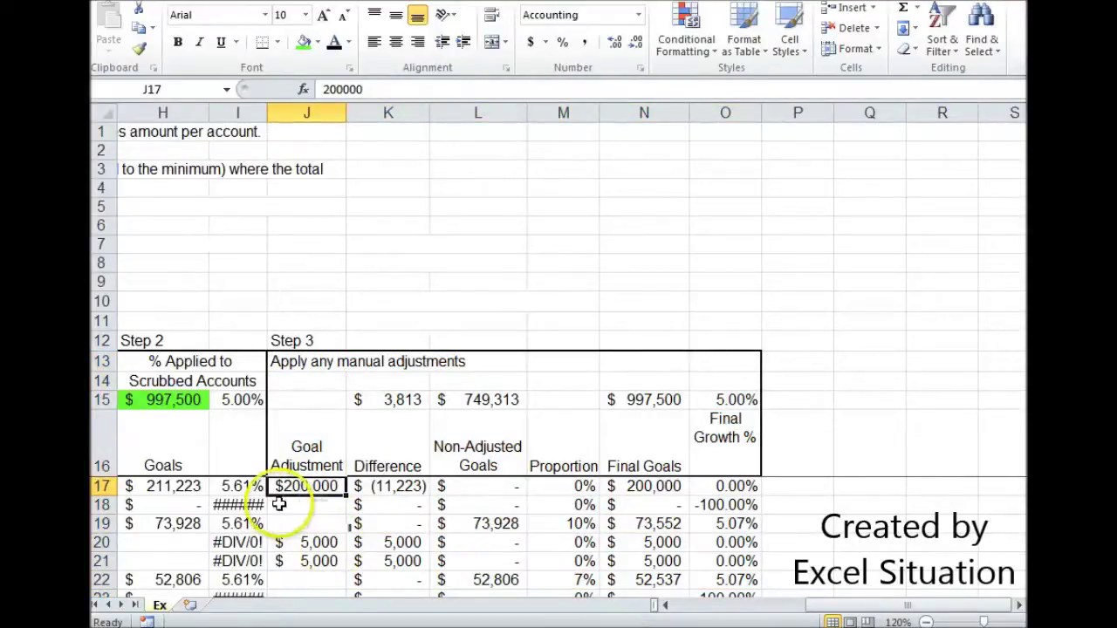
{"action": "left_click", "coordinate": [323, 487]}
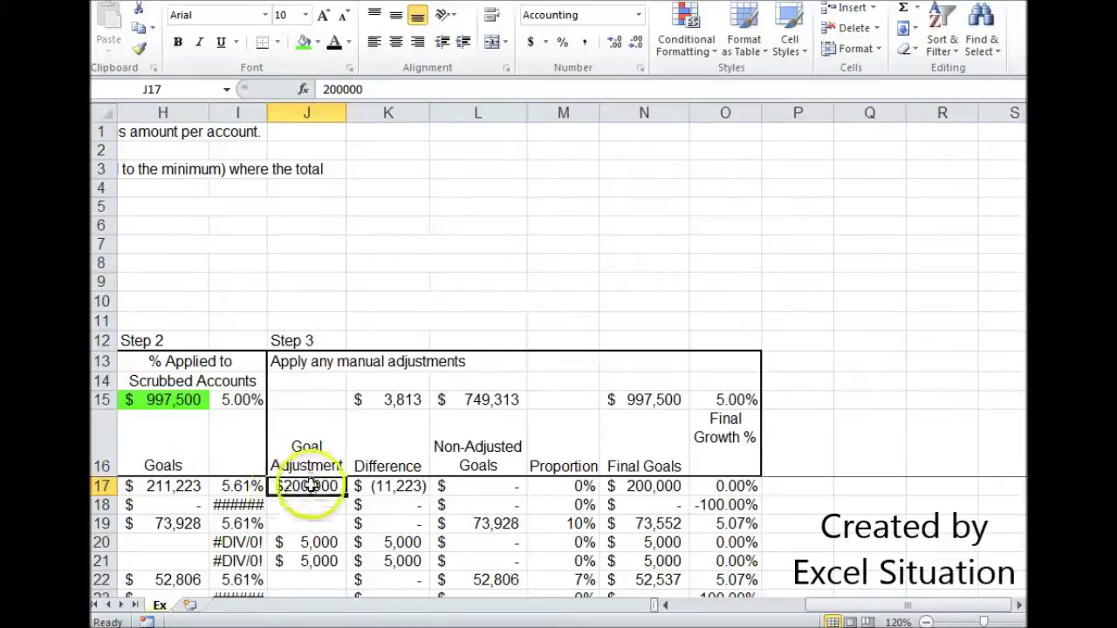
{"action": "left_click", "coordinate": [336, 541]}
{"action": "left_click", "coordinate": [315, 560]}
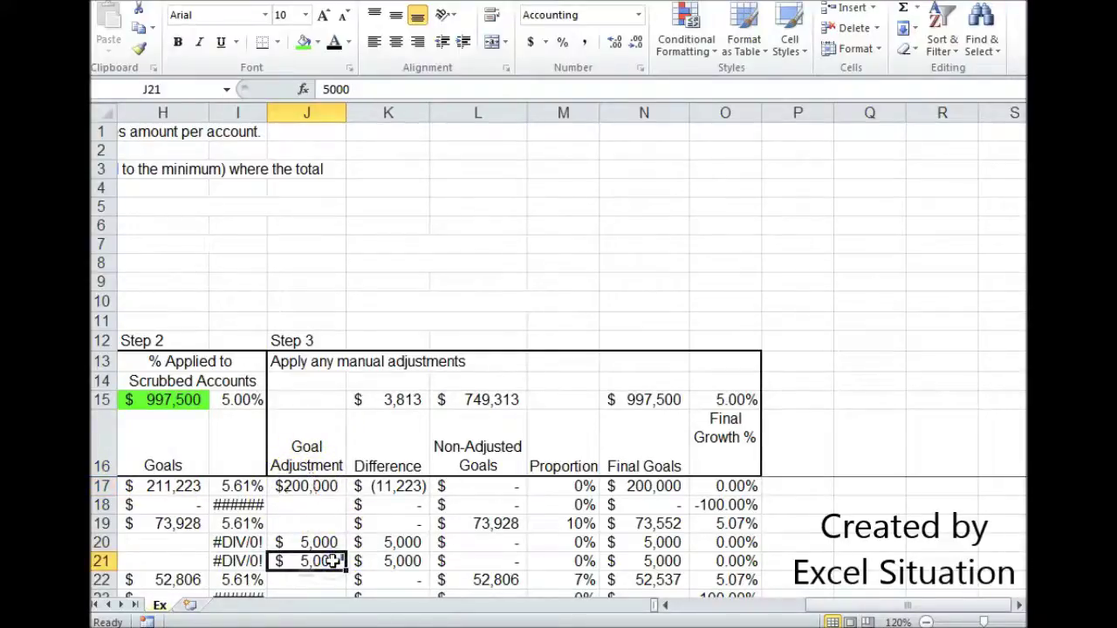
Compare the new accounts' Step 2 goal cells H20 and H21 with their manual adjustments in J20 and J21.
{"action": "left_click", "coordinate": [174, 542]}
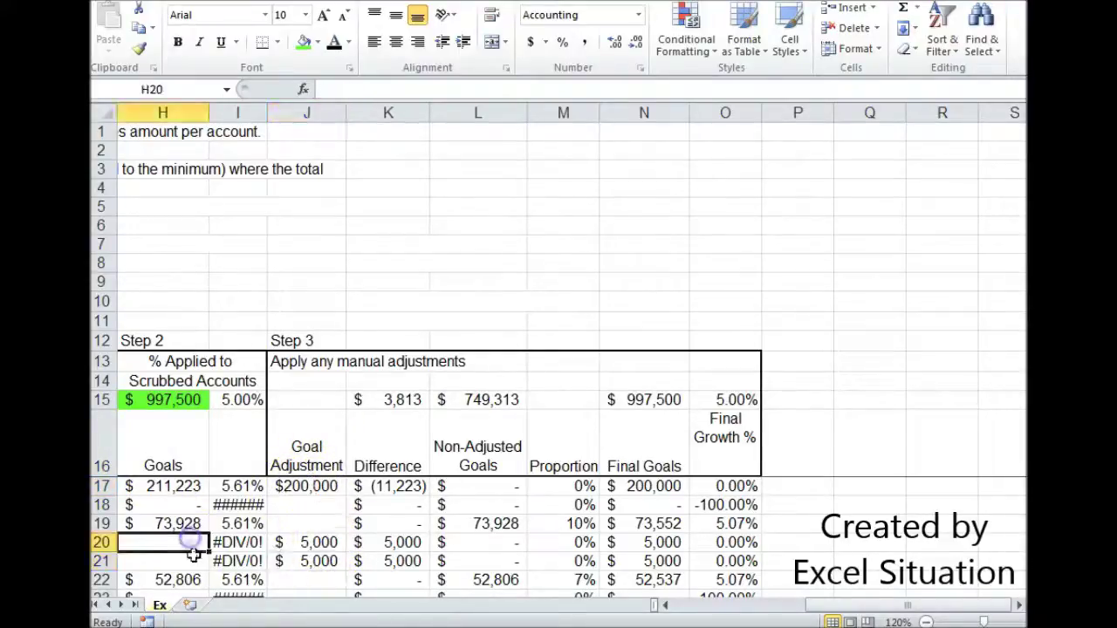
{"action": "left_click", "coordinate": [196, 561]}
{"action": "left_click", "coordinate": [302, 541]}
{"action": "left_click", "coordinate": [297, 560]}
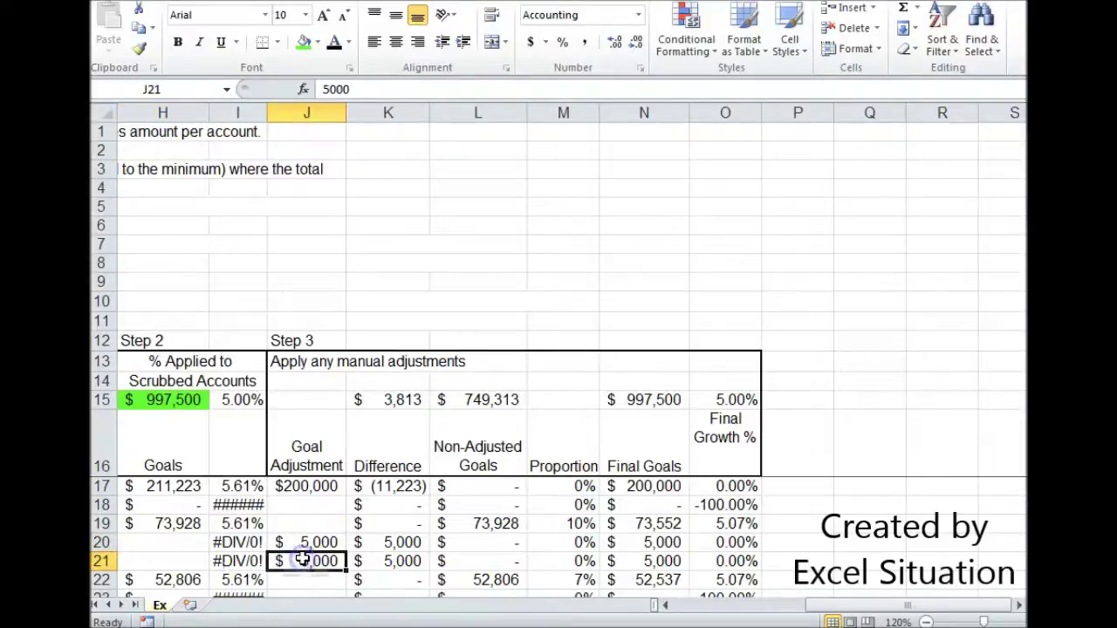
{"action": "left_click", "coordinate": [297, 542]}
{"action": "left_click", "coordinate": [288, 560]}
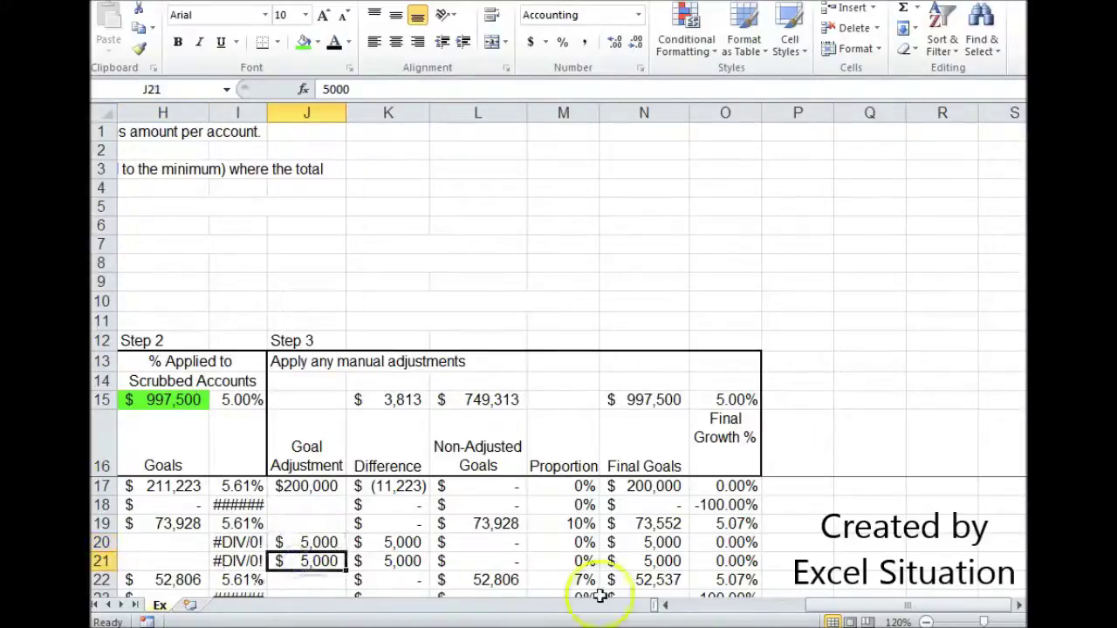
Examine account JKL's goal adjustment in J27 against its prior year sales in C27 and scrubbed sales in E27.
{"action": "scroll", "coordinate": [558, 536], "scroll_direction": "down", "scroll_amount": 2}
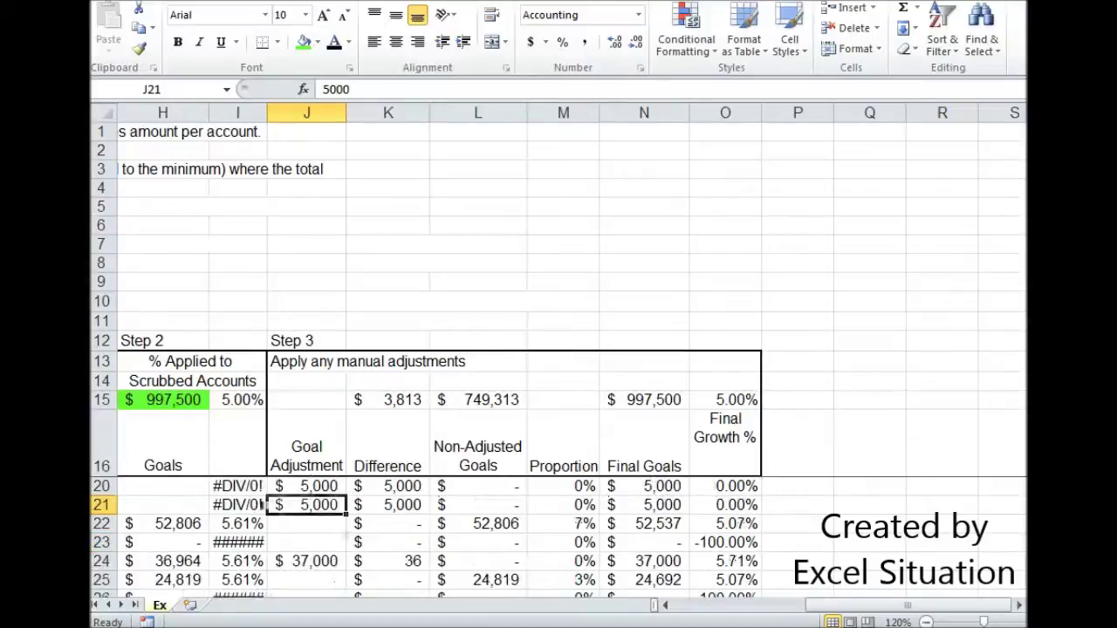
{"action": "scroll", "coordinate": [321, 541], "scroll_direction": "down", "scroll_amount": 1}
{"action": "left_click", "coordinate": [322, 542]}
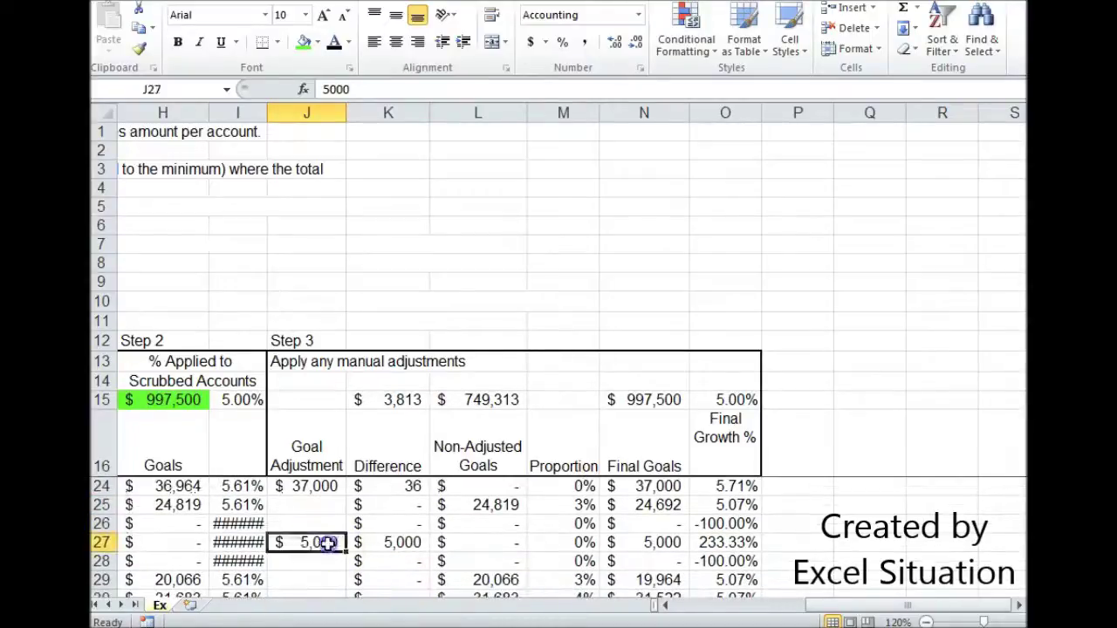
{"action": "left_click", "coordinate": [573, 605]}
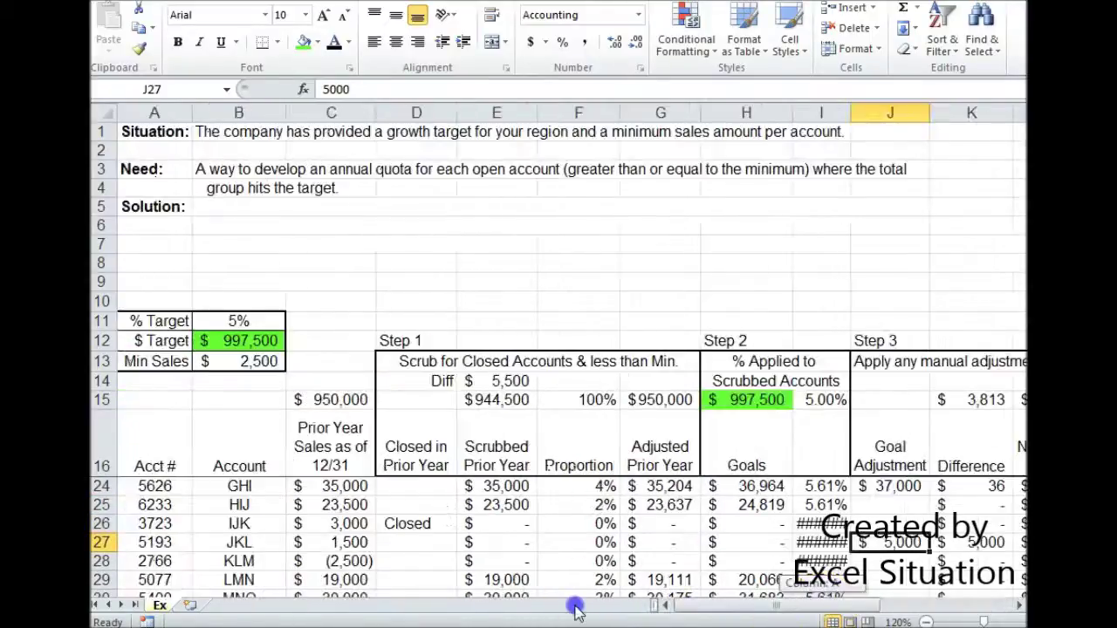
{"action": "left_click", "coordinate": [364, 541]}
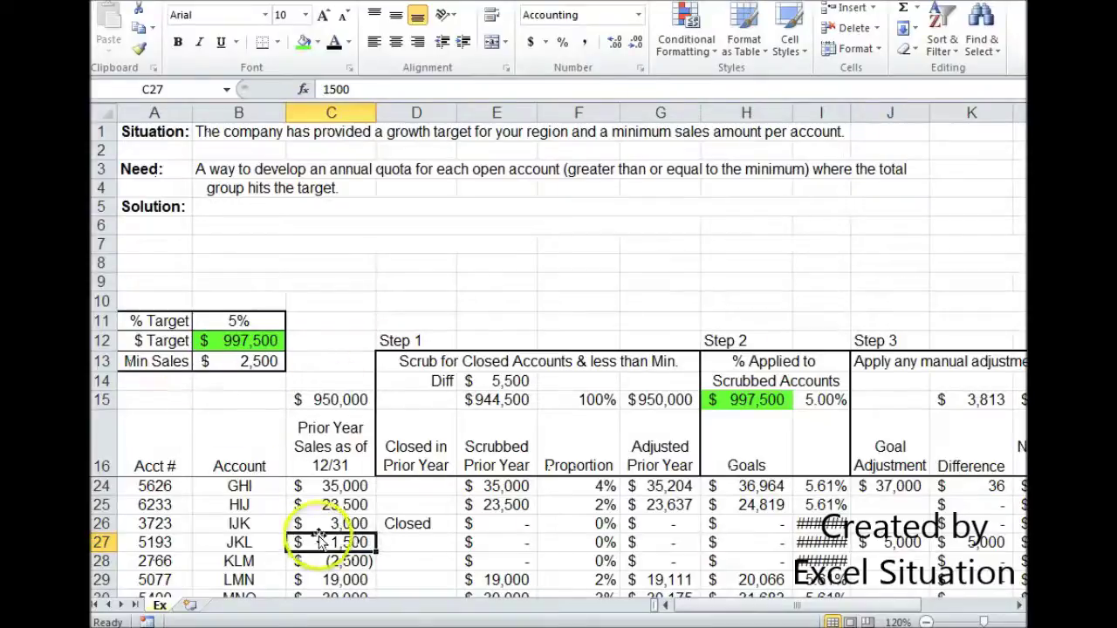
{"action": "left_click", "coordinate": [505, 541]}
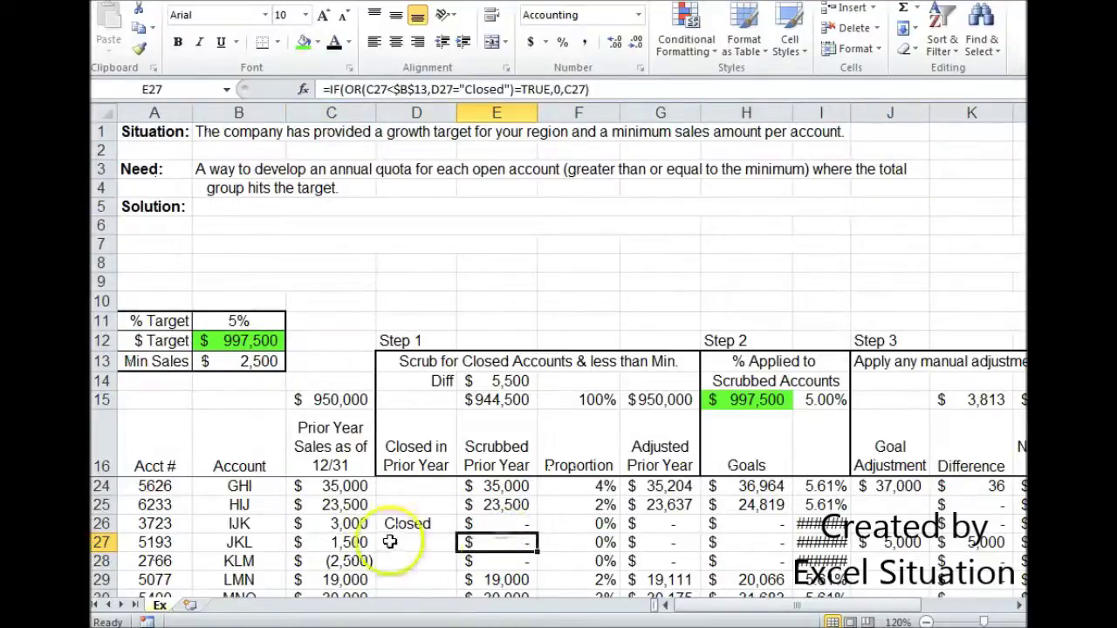
{"action": "left_click", "coordinate": [307, 541]}
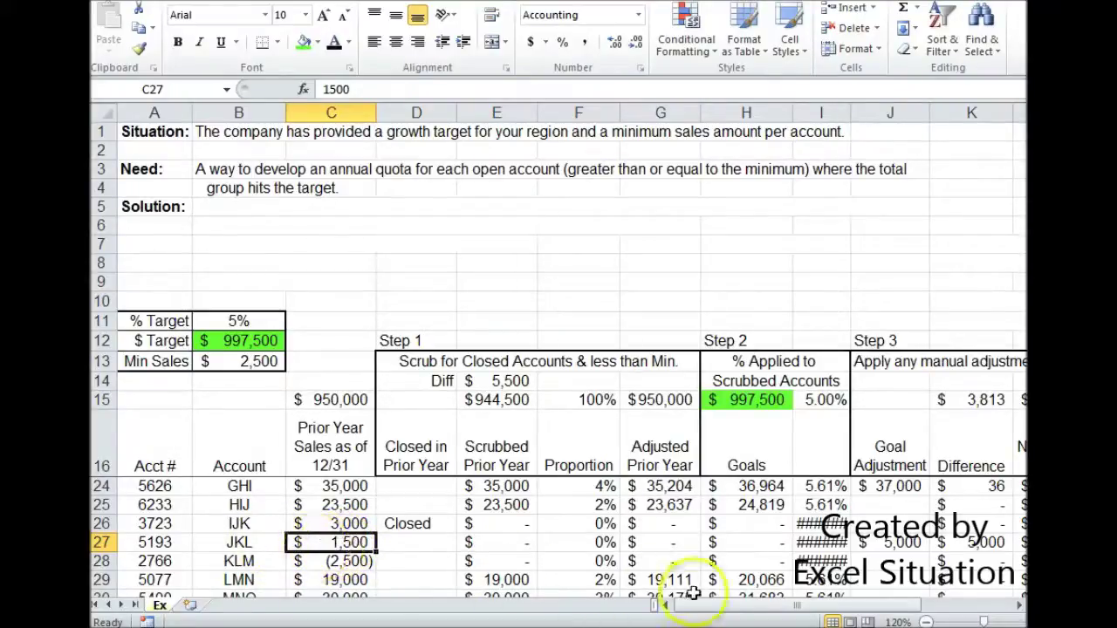
{"action": "left_click_drag", "start_coordinate": [689, 608], "coordinate": [699, 608]}
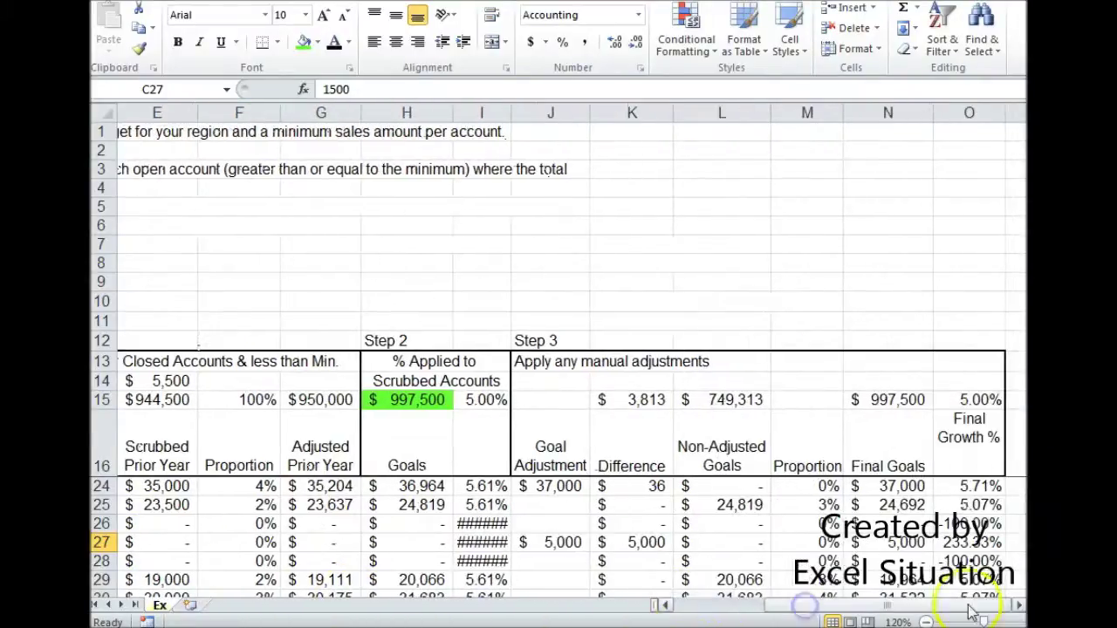
{"action": "left_click", "coordinate": [1018, 605]}
{"action": "left_click", "coordinate": [1018, 605]}
{"action": "left_click", "coordinate": [1018, 605]}
{"action": "left_click", "coordinate": [1018, 606]}
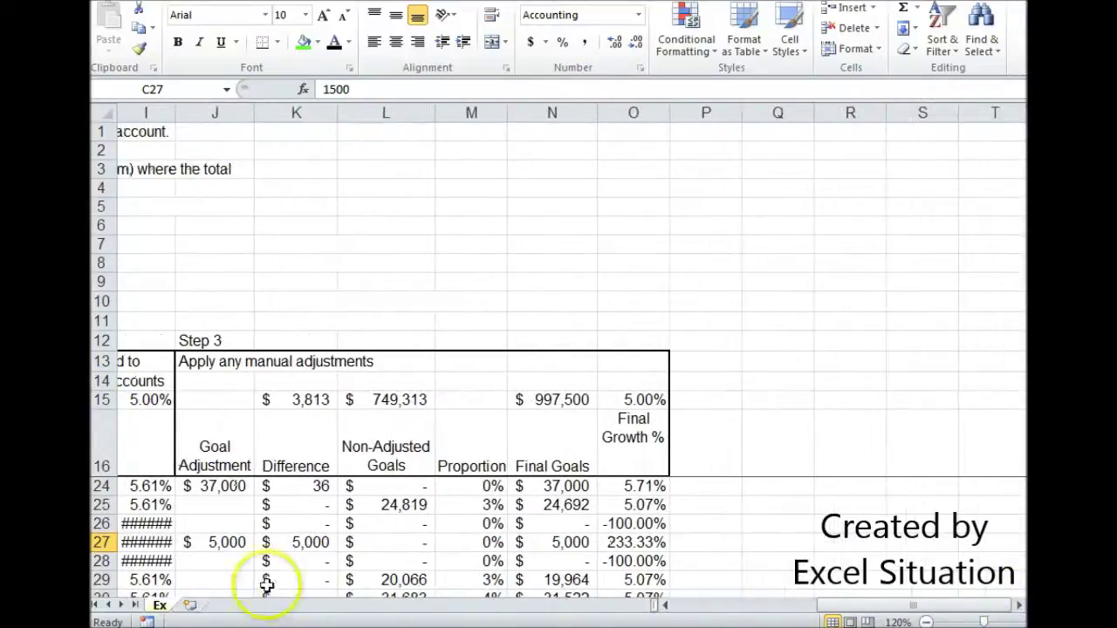
Examine how the Difference formula in K17 compares J17 with the Step 2 goal in H17, and check the Difference total in K15.
{"action": "left_click", "coordinate": [236, 536]}
{"action": "left_click", "coordinate": [667, 605]}
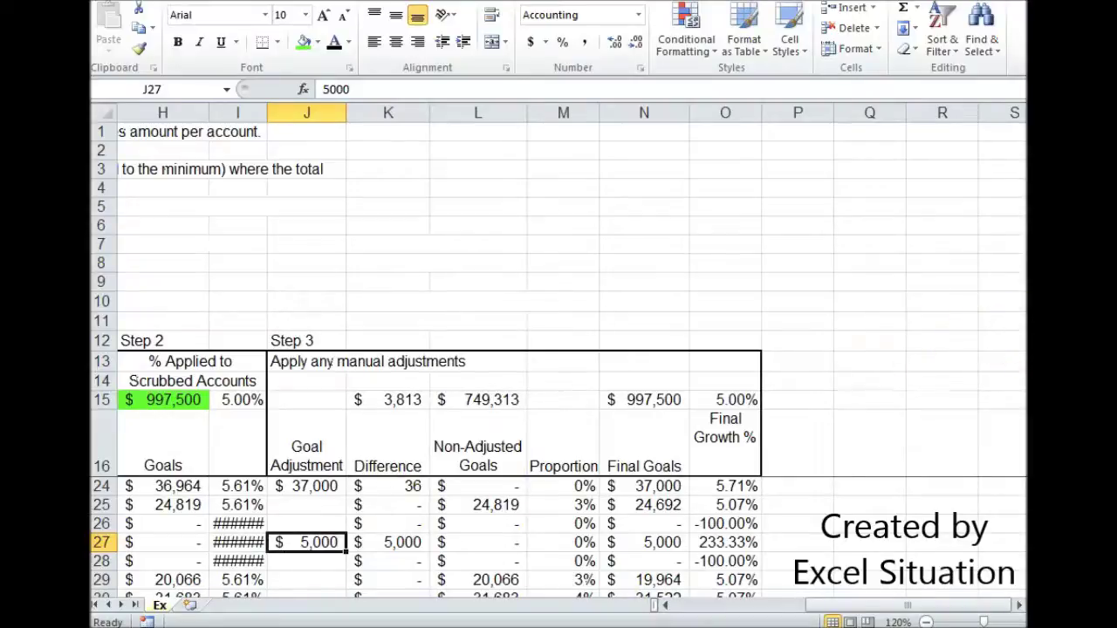
{"action": "left_click_drag", "start_coordinate": [1021, 340], "coordinate": [1021, 330]}
{"action": "left_click", "coordinate": [314, 487]}
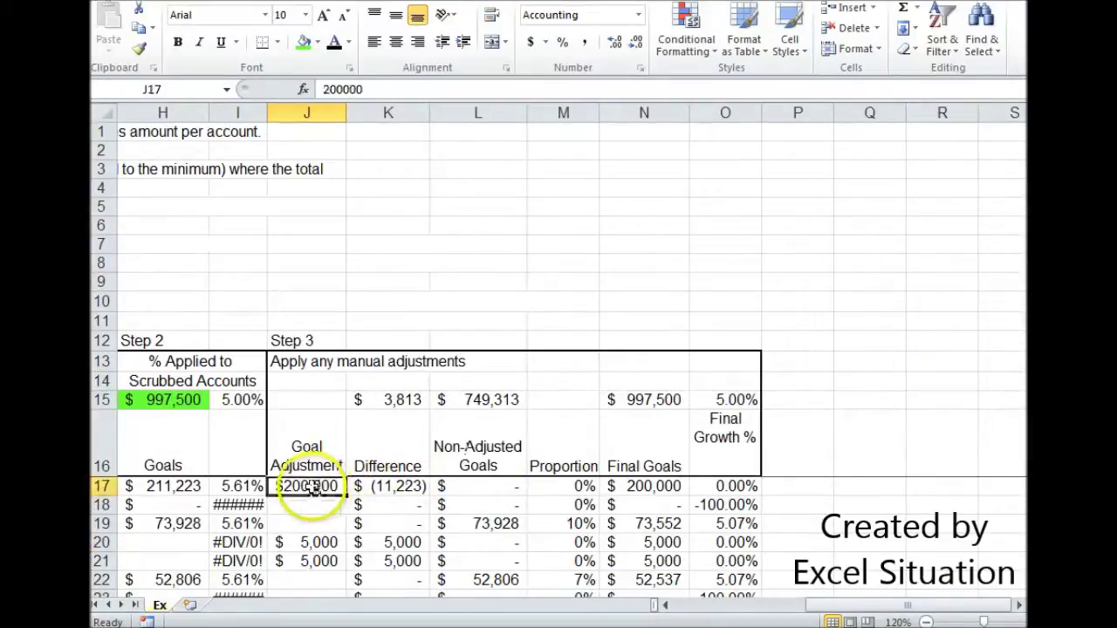
{"action": "left_click", "coordinate": [178, 487]}
{"action": "left_click", "coordinate": [391, 486]}
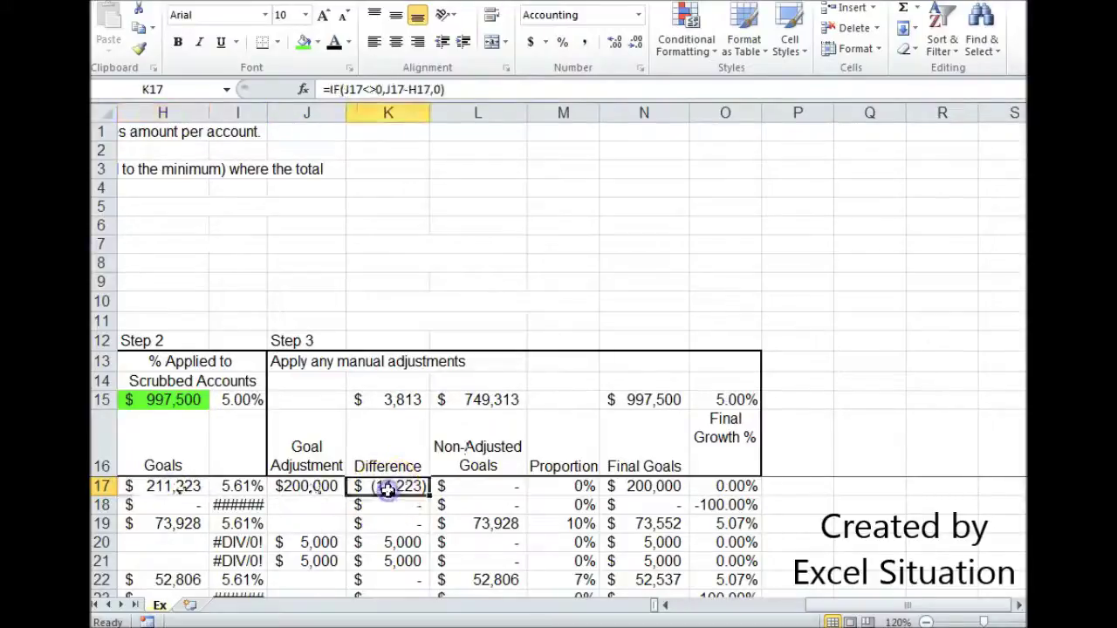
{"action": "left_click", "coordinate": [391, 399]}
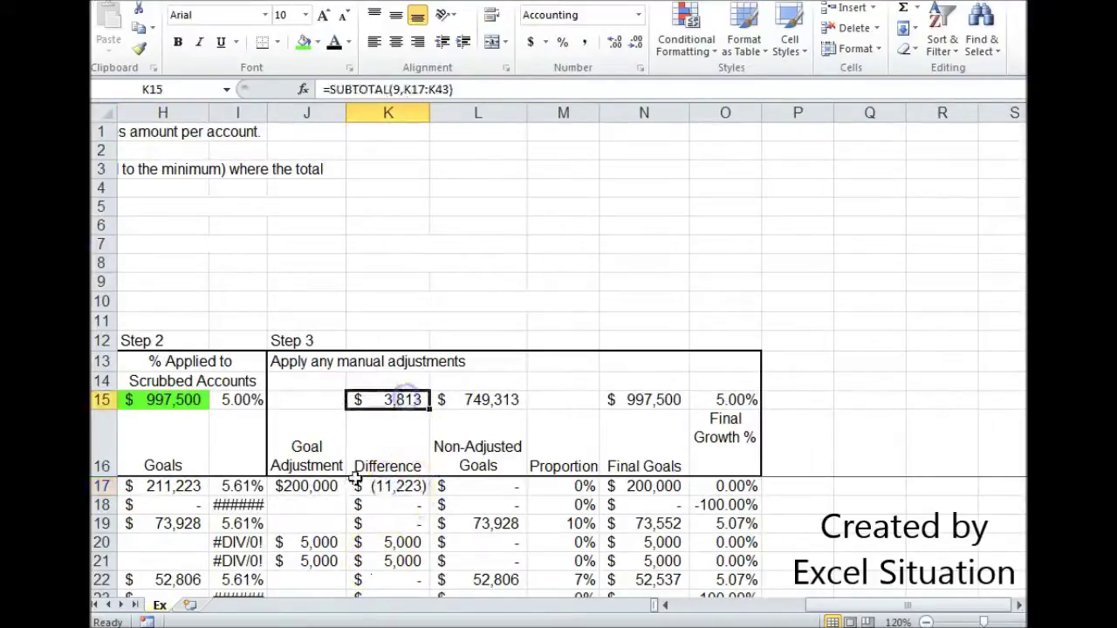
{"action": "left_click", "coordinate": [405, 411]}
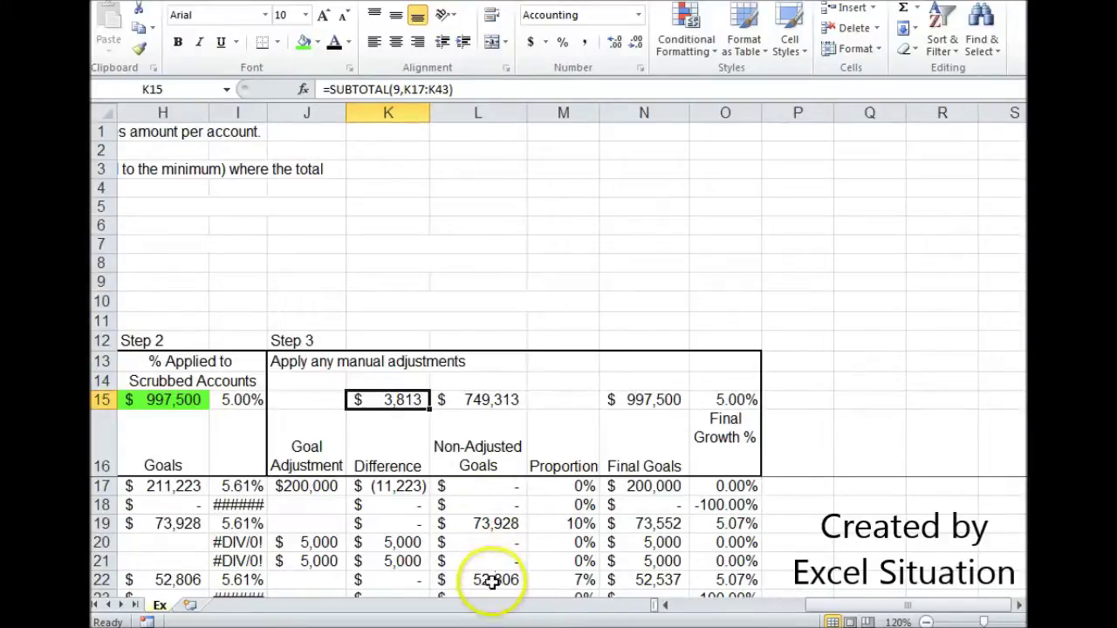
Examine the Non-Adjusted Goals formulas in L17 and L19 against the Step 2 goal in H19, and check the total in L15.
{"action": "left_click", "coordinate": [491, 490]}
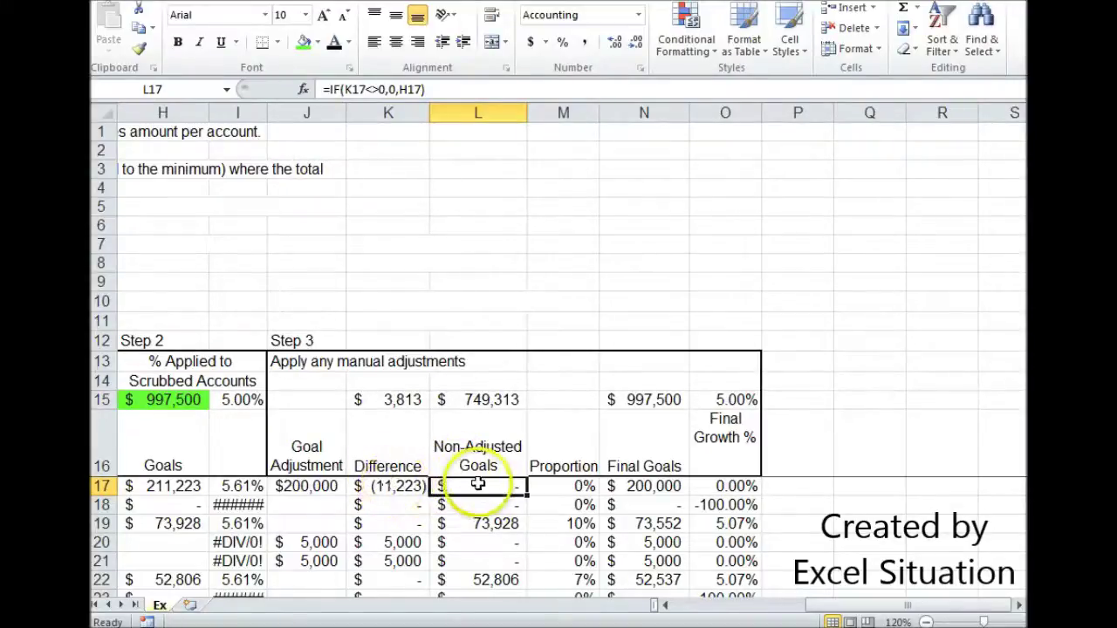
{"action": "left_click", "coordinate": [178, 525]}
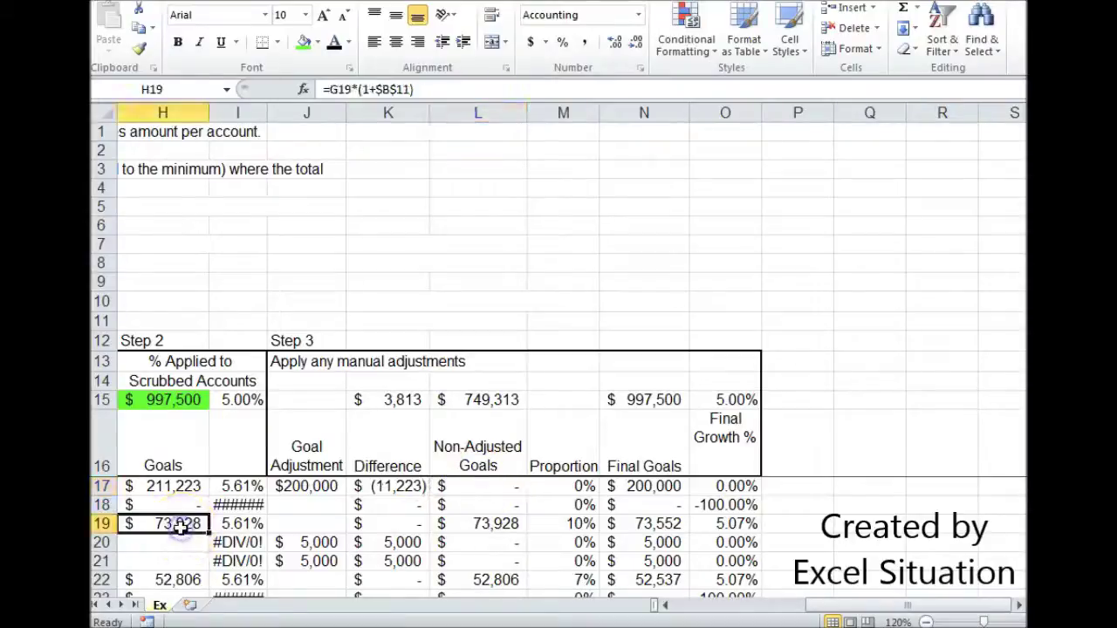
{"action": "left_click", "coordinate": [472, 524]}
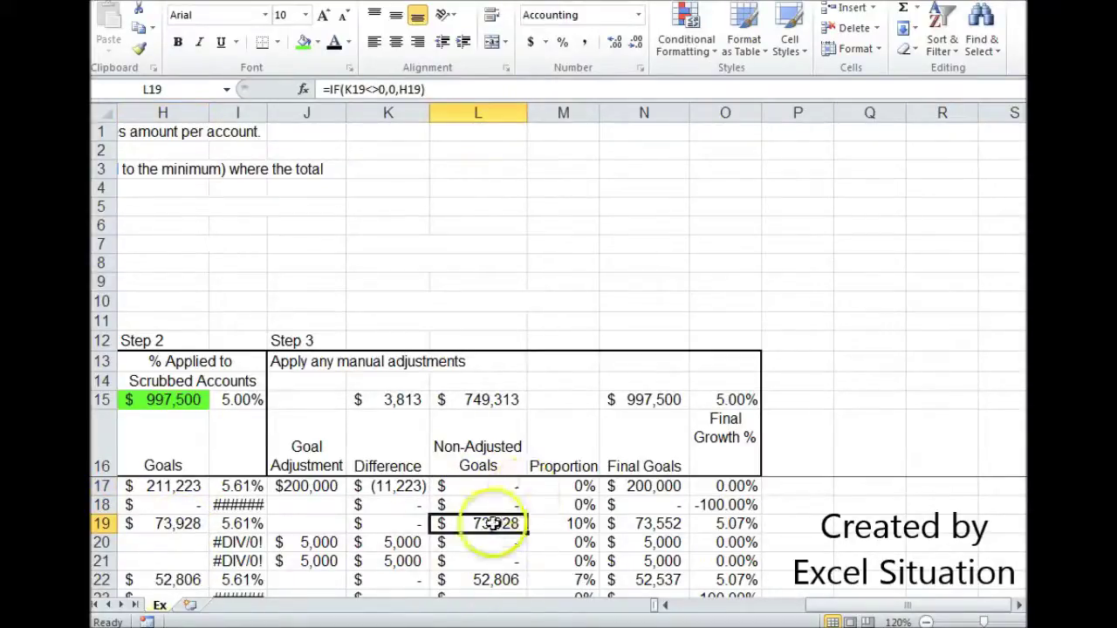
{"action": "left_click", "coordinate": [485, 398]}
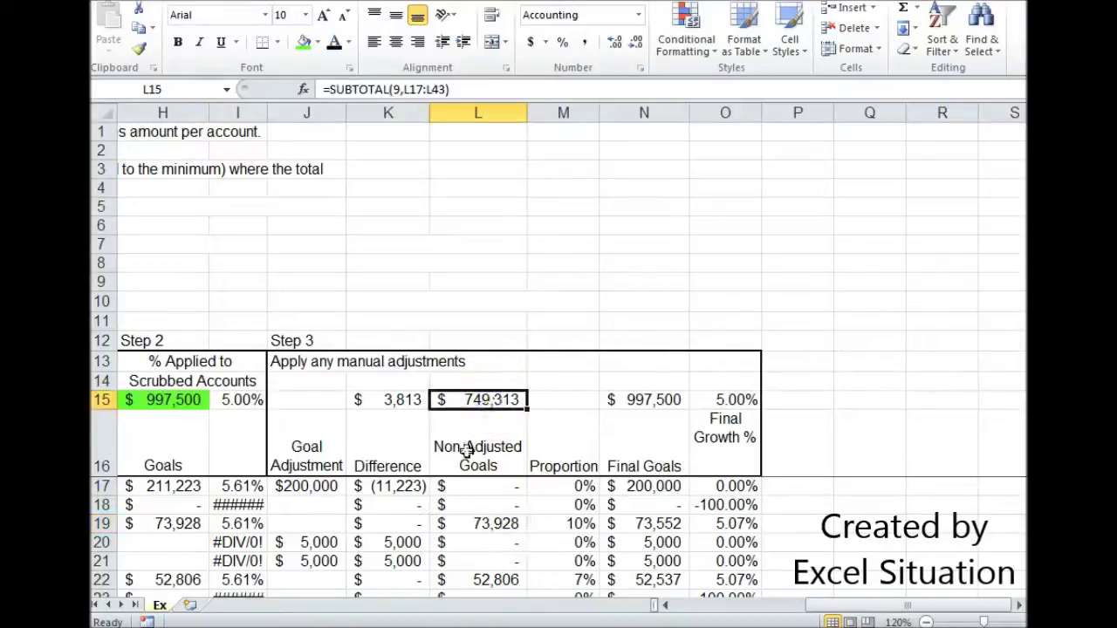
Examine the Proportion formulas in M17 and M19, tracing M19 to the account's goal in L19 and the total in L15.
{"action": "left_click", "coordinate": [576, 486]}
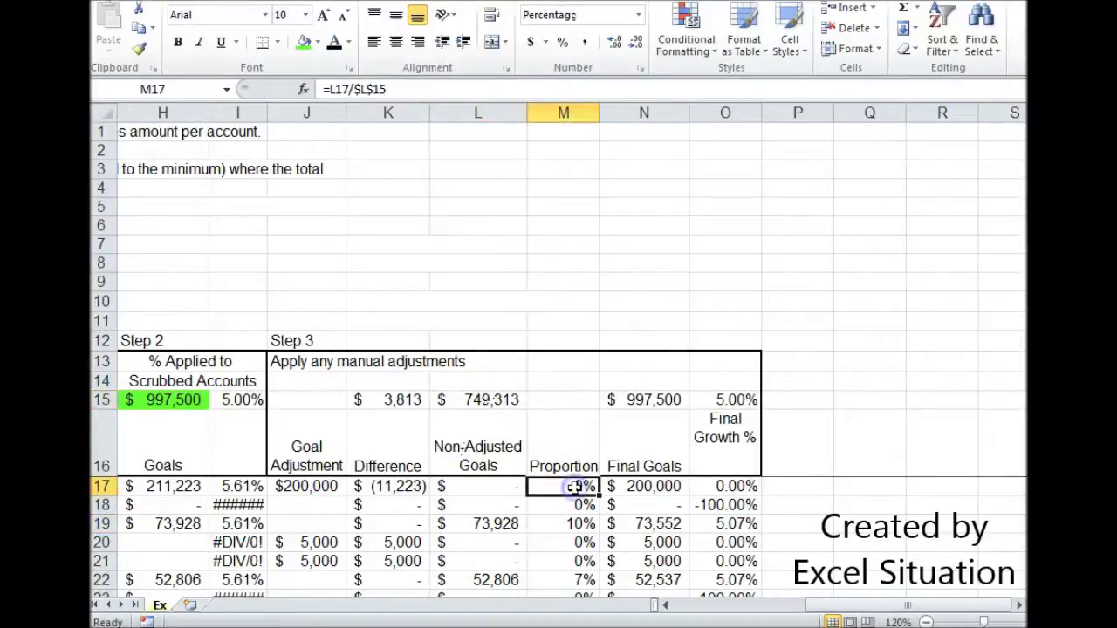
{"action": "left_click", "coordinate": [472, 524]}
{"action": "left_click", "coordinate": [579, 525]}
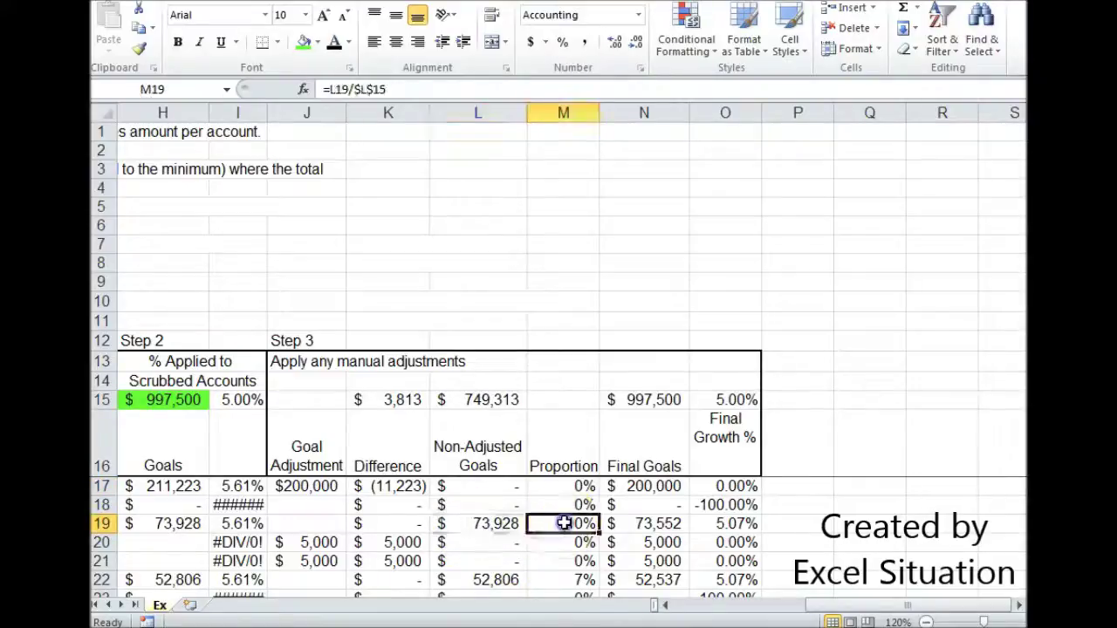
{"action": "left_click", "coordinate": [491, 524]}
{"action": "left_click", "coordinate": [494, 401]}
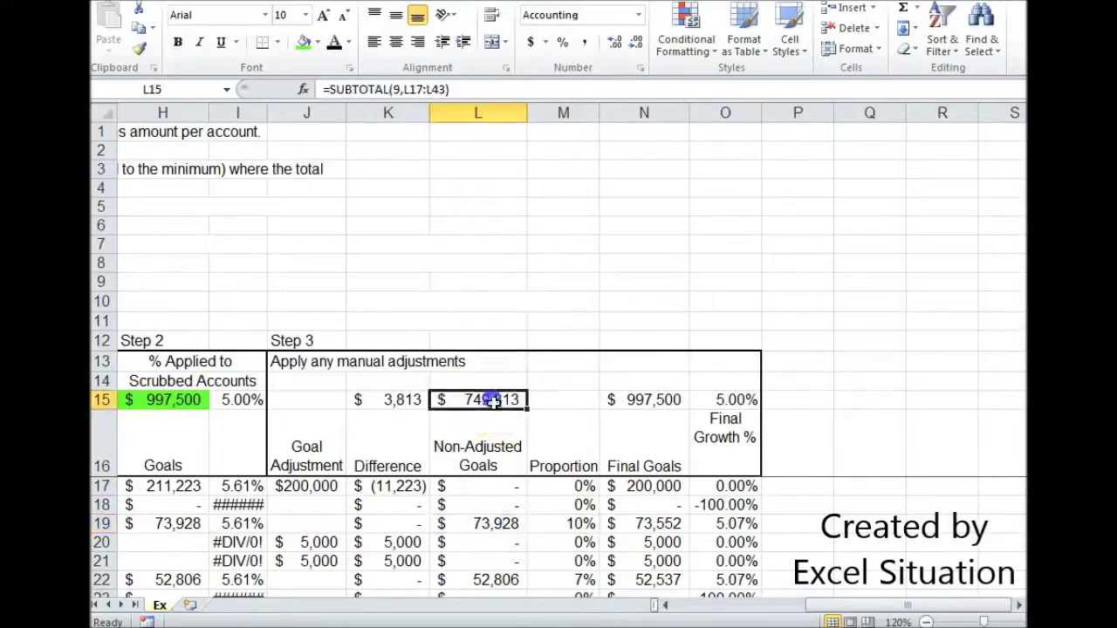
{"action": "left_click", "coordinate": [569, 523]}
{"action": "left_click", "coordinate": [494, 524]}
{"action": "left_click", "coordinate": [504, 401]}
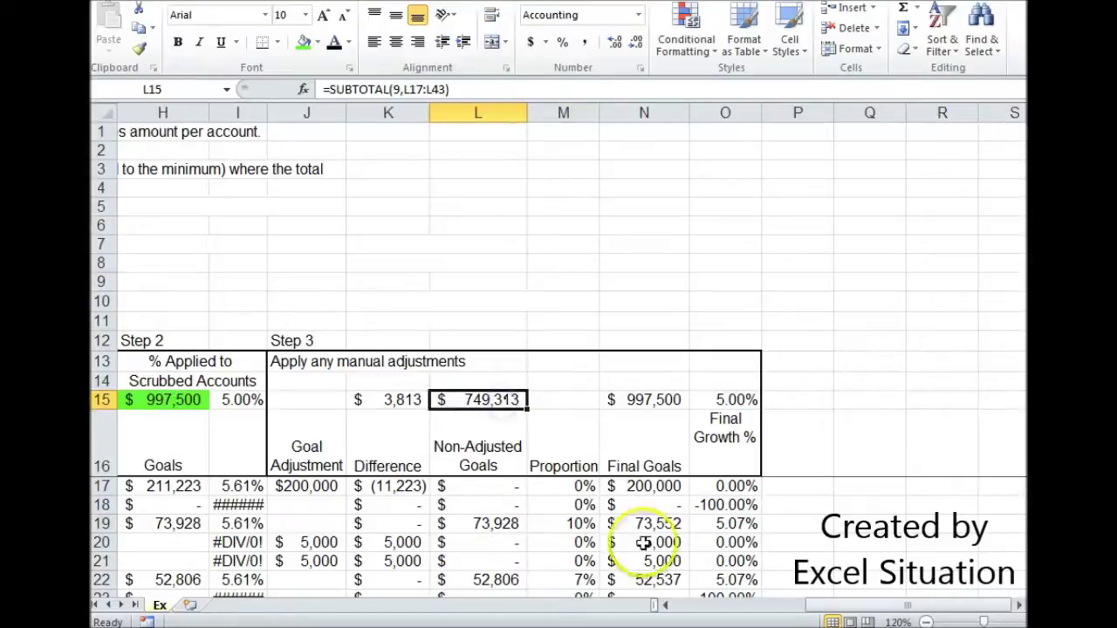
Examine the Final Goals formulas in N17 and N19, tracing them to the adjustment in J17, the Difference total in K15 and L19.
{"action": "left_click", "coordinate": [654, 488]}
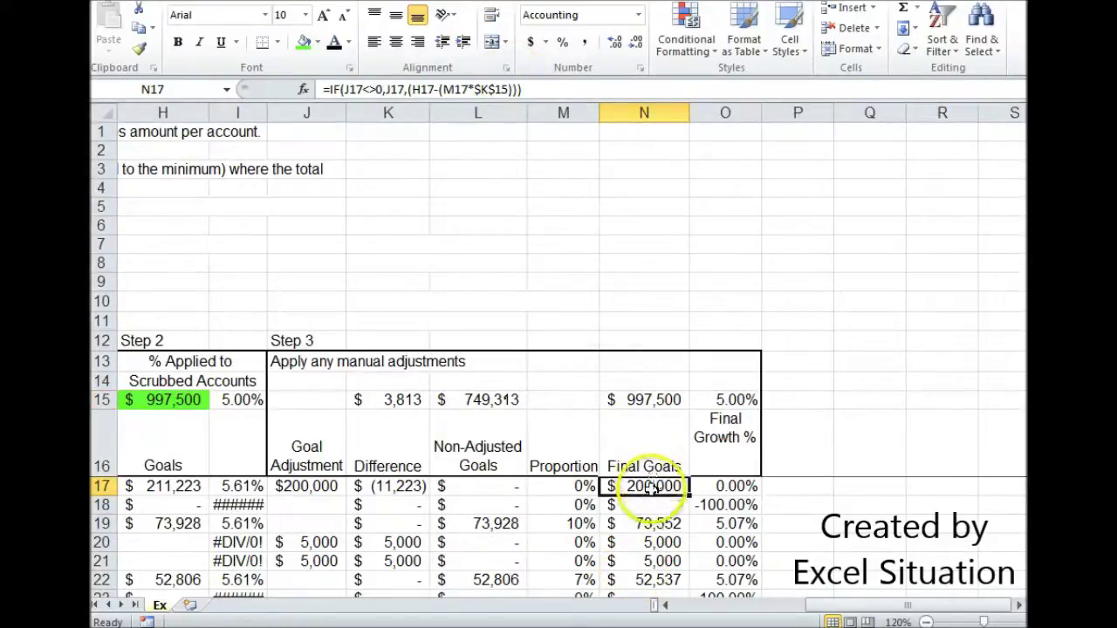
{"action": "left_click", "coordinate": [291, 486]}
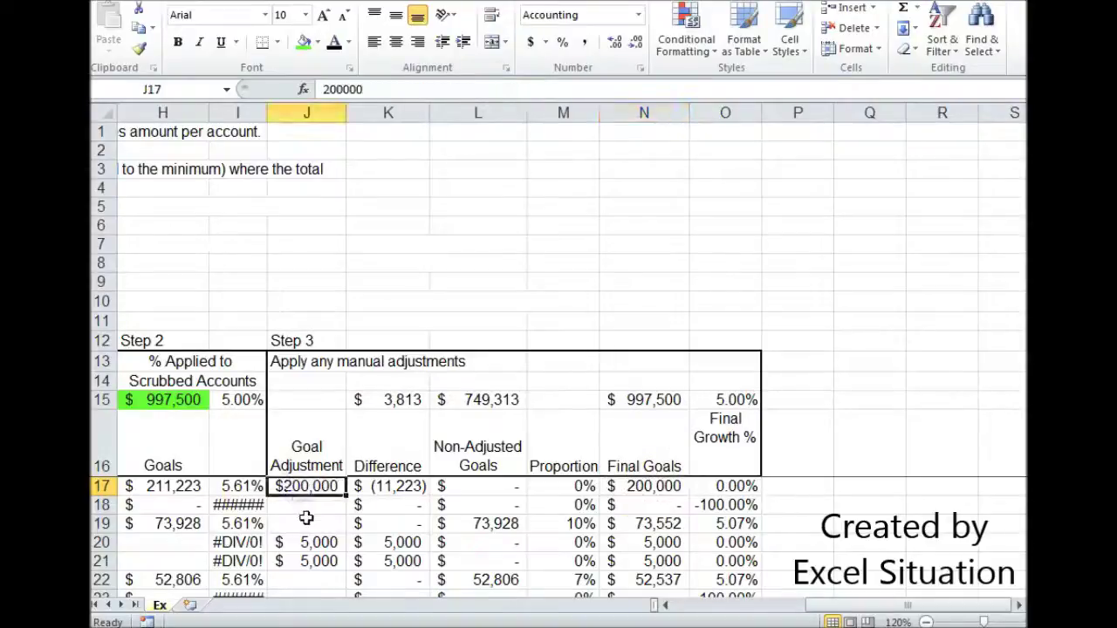
{"action": "left_click", "coordinate": [636, 492]}
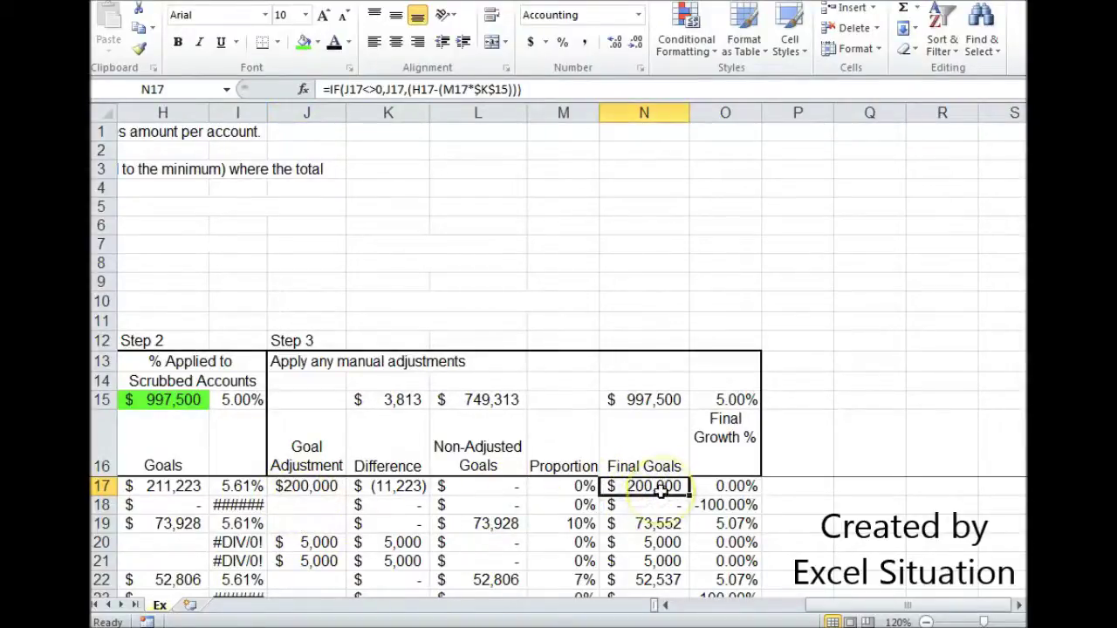
{"action": "left_click", "coordinate": [663, 522]}
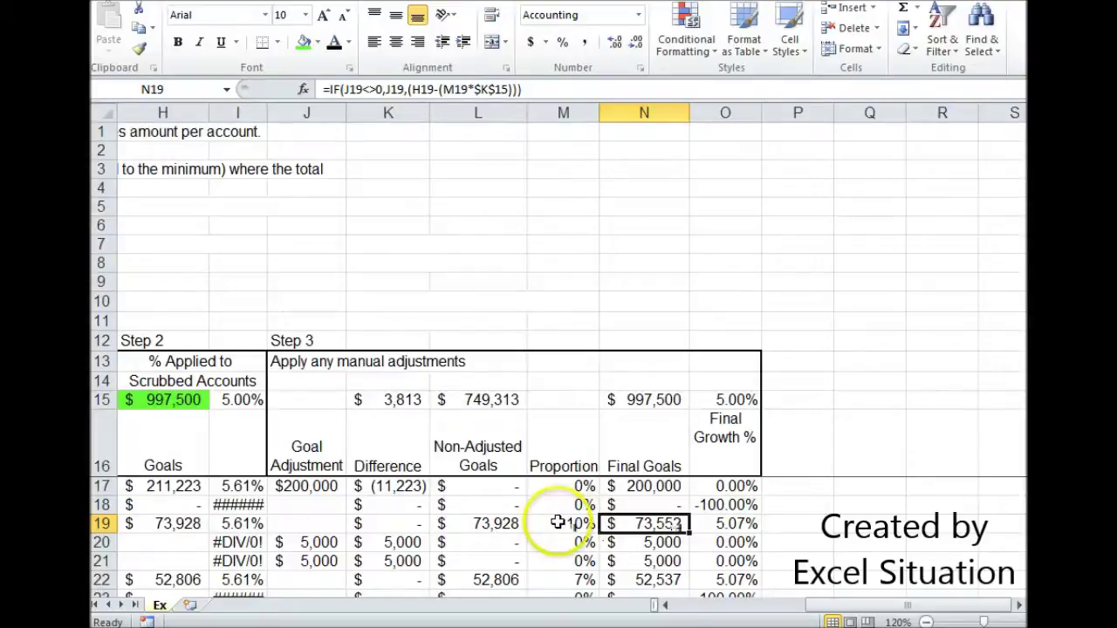
{"action": "left_click", "coordinate": [393, 399]}
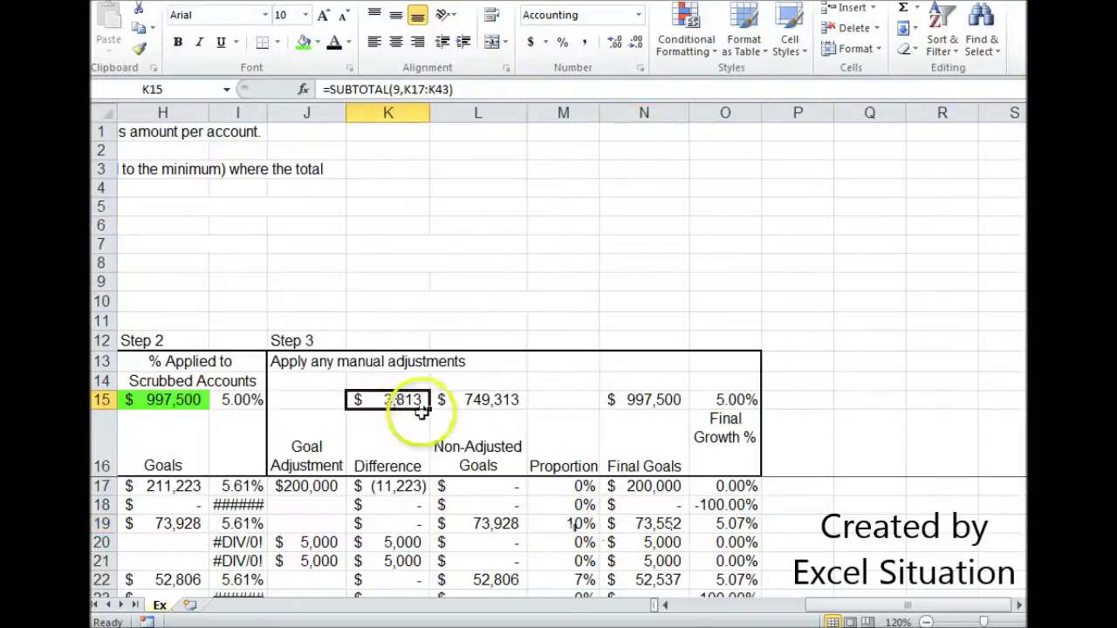
{"action": "left_click", "coordinate": [501, 522]}
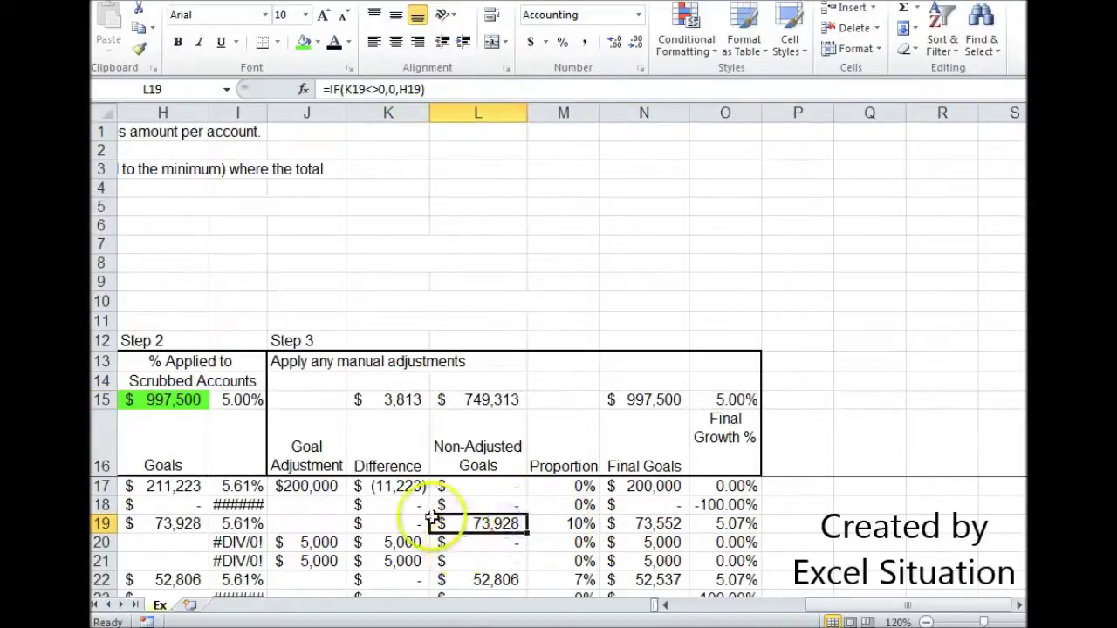
{"action": "left_click", "coordinate": [659, 523]}
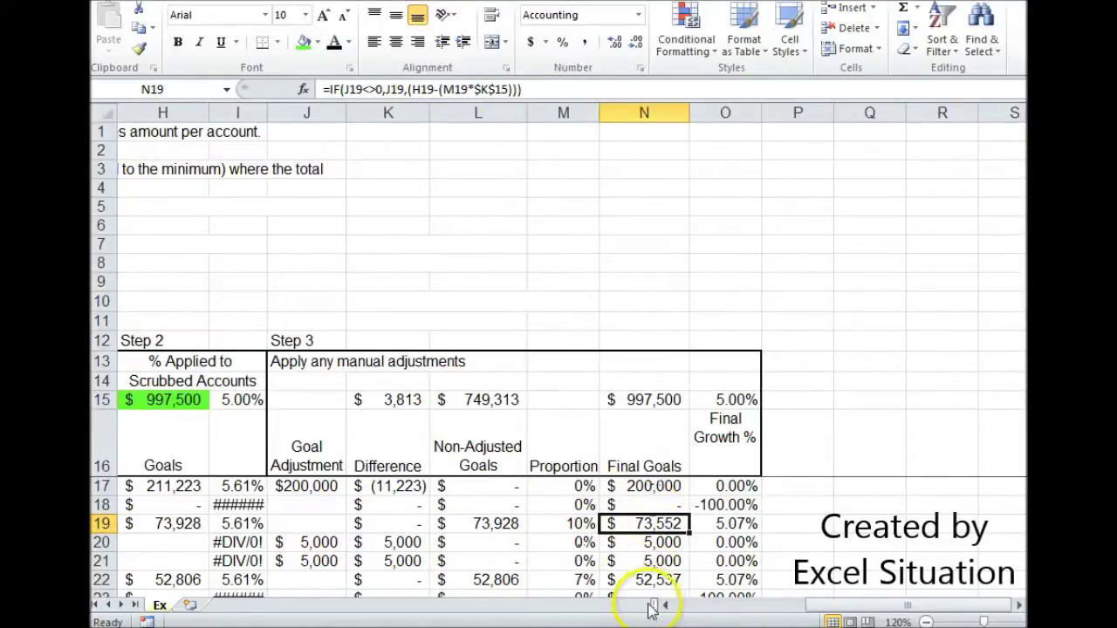
Fill the Final Goals total in N15 with green and check the overall growth formula in O15.
{"action": "left_click", "coordinate": [644, 399]}
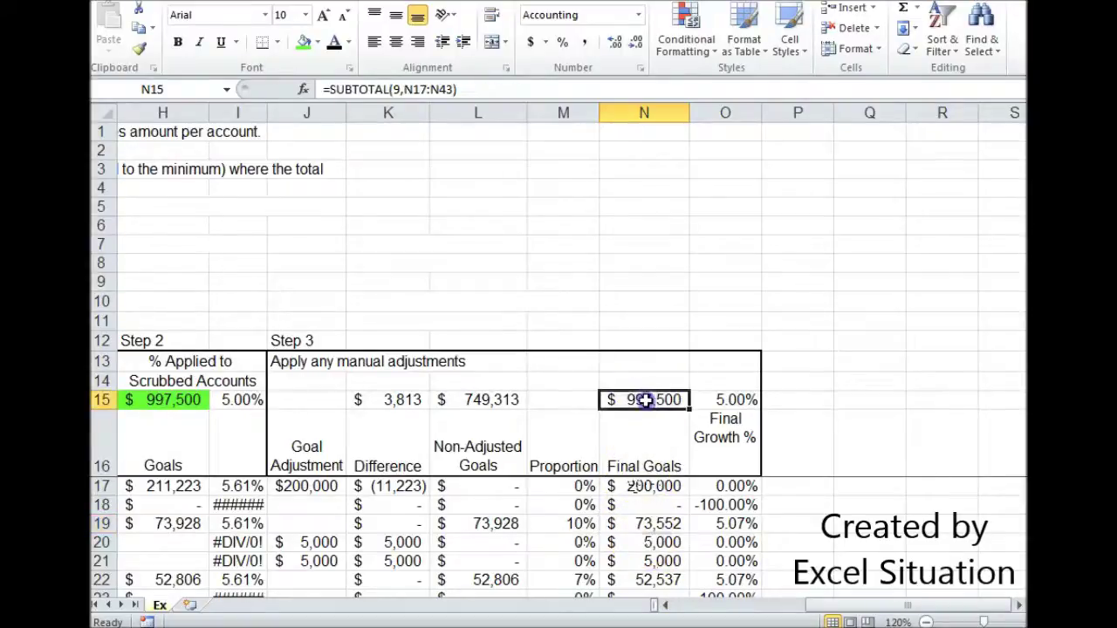
{"action": "left_click", "coordinate": [303, 42]}
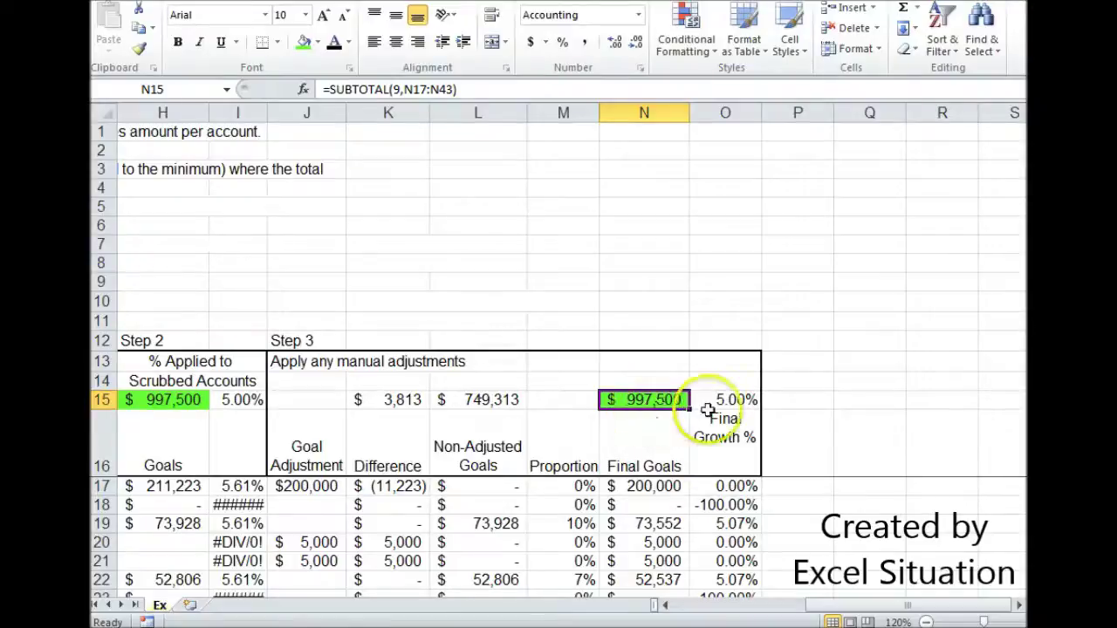
{"action": "left_click", "coordinate": [733, 400]}
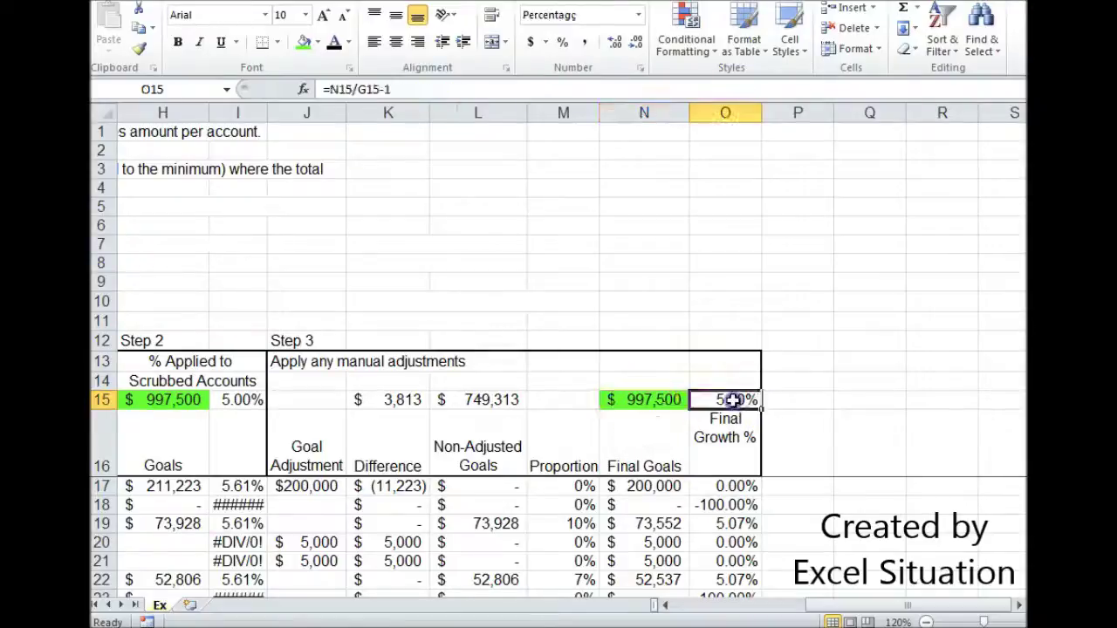
Review the Final Growth % column from O17 to O43, including the final goal formula in N36 and the growth formula in O27.
{"action": "left_click", "coordinate": [733, 486]}
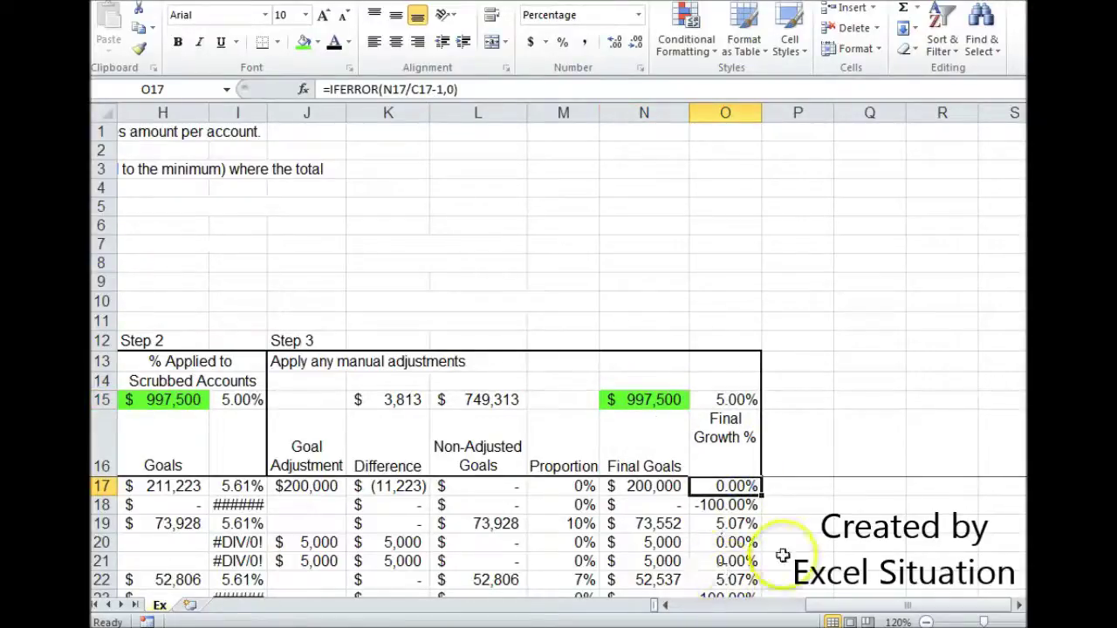
{"action": "scroll", "coordinate": [730, 559], "scroll_direction": "down", "scroll_amount": 3}
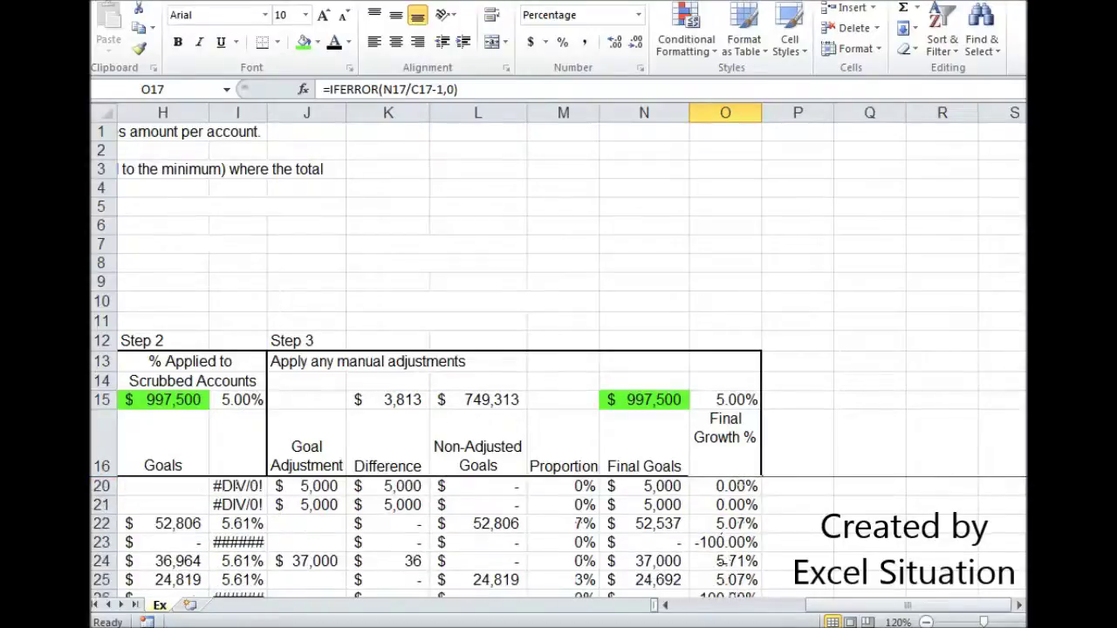
{"action": "scroll", "coordinate": [729, 558], "scroll_direction": "down", "scroll_amount": 3}
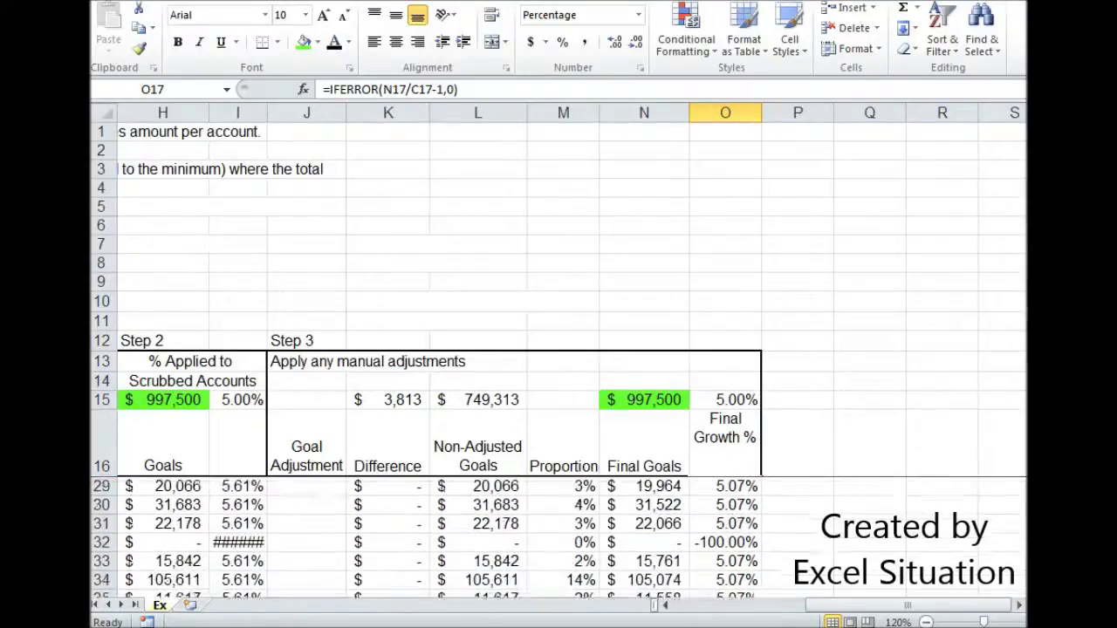
{"action": "scroll", "coordinate": [717, 558], "scroll_direction": "down", "scroll_amount": 3}
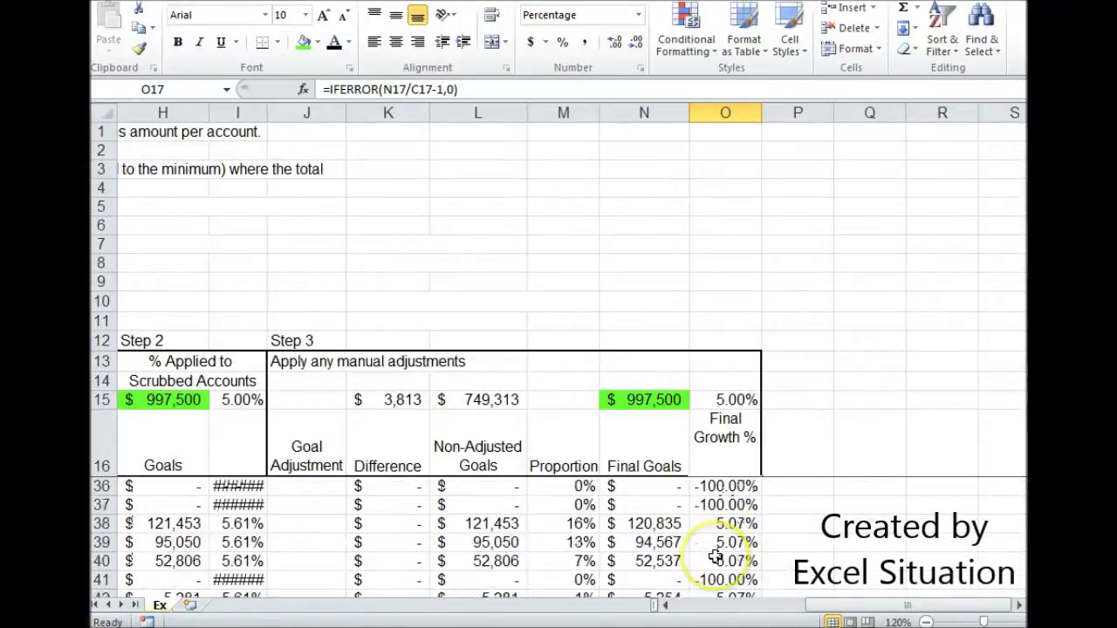
{"action": "scroll", "coordinate": [733, 533], "scroll_direction": "up", "scroll_amount": 1}
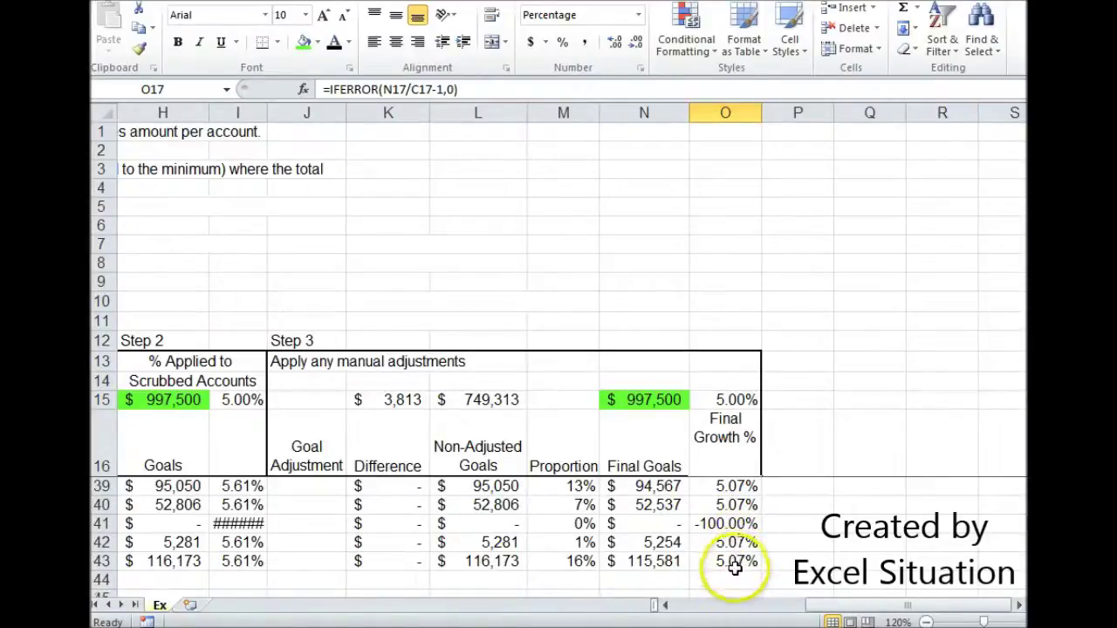
{"action": "scroll", "coordinate": [735, 567], "scroll_direction": "up", "scroll_amount": 2}
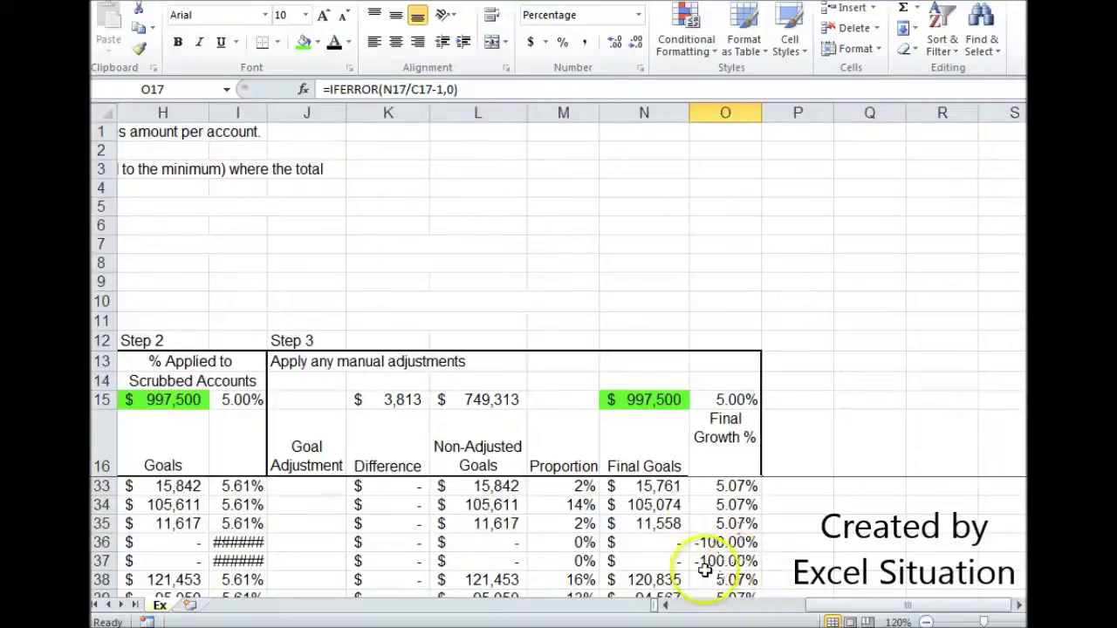
{"action": "left_click", "coordinate": [665, 543]}
{"action": "scroll", "coordinate": [711, 550], "scroll_direction": "up", "scroll_amount": 3}
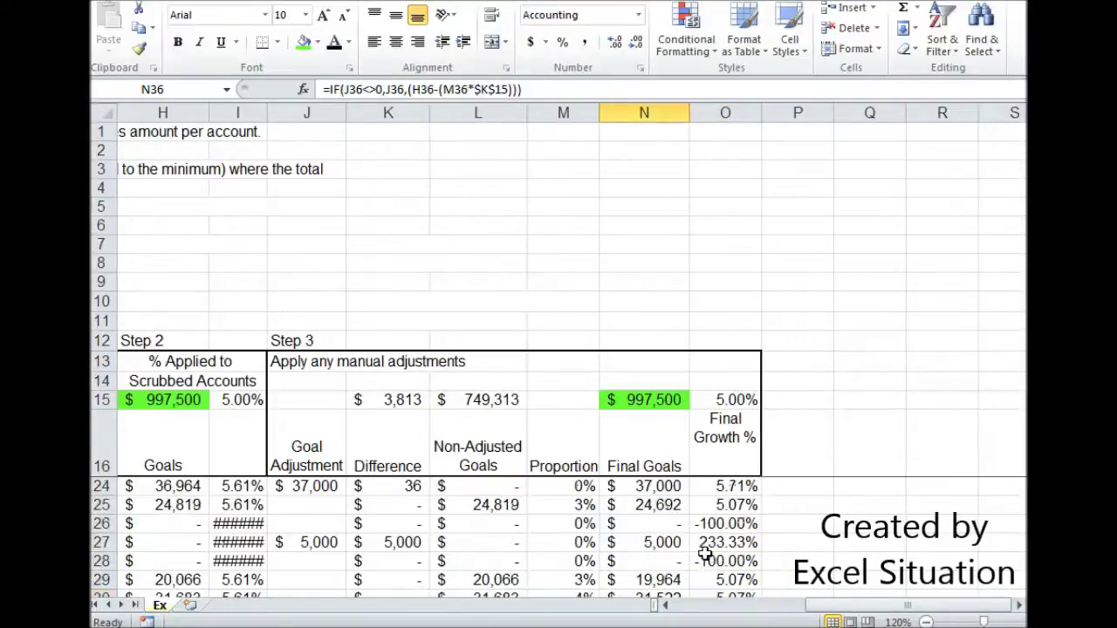
{"action": "left_click", "coordinate": [725, 542]}
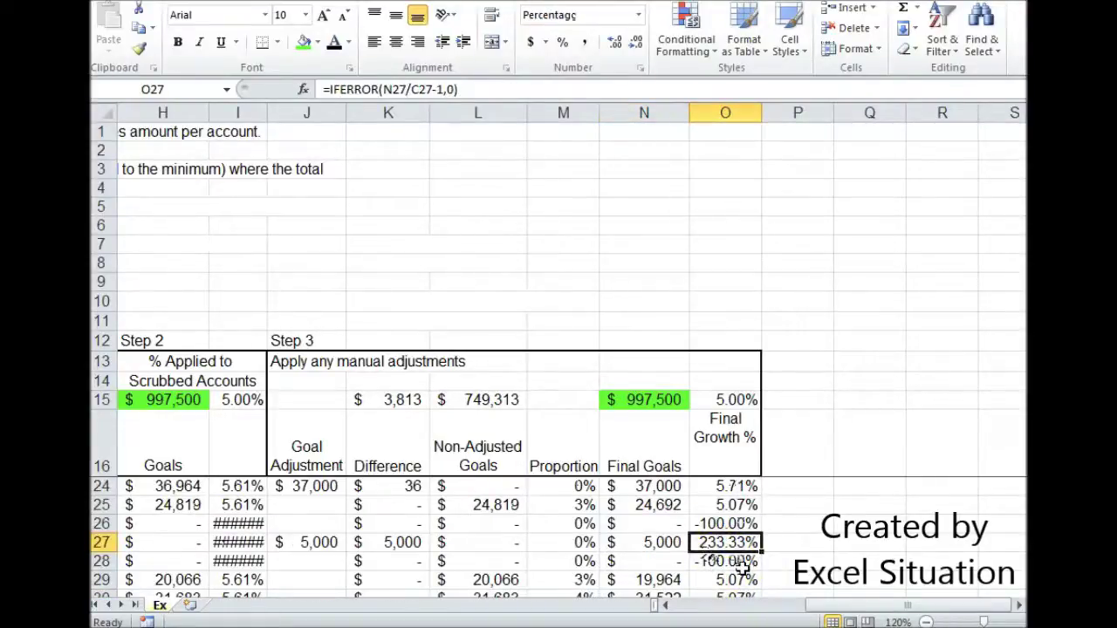
{"action": "scroll", "coordinate": [743, 567], "scroll_direction": "up", "scroll_amount": 2}
{"action": "left_click", "coordinate": [747, 485]}
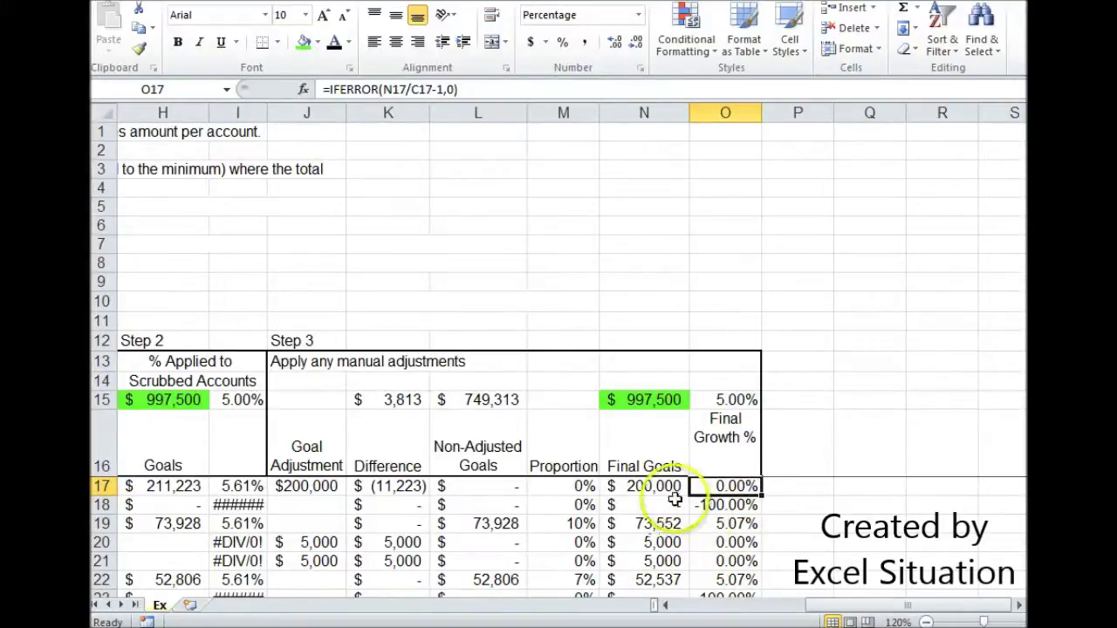
Compare the Final Goals total in N15 with the overall Final Growth % in O15.
{"action": "left_click", "coordinate": [723, 402]}
{"action": "left_click", "coordinate": [648, 400]}
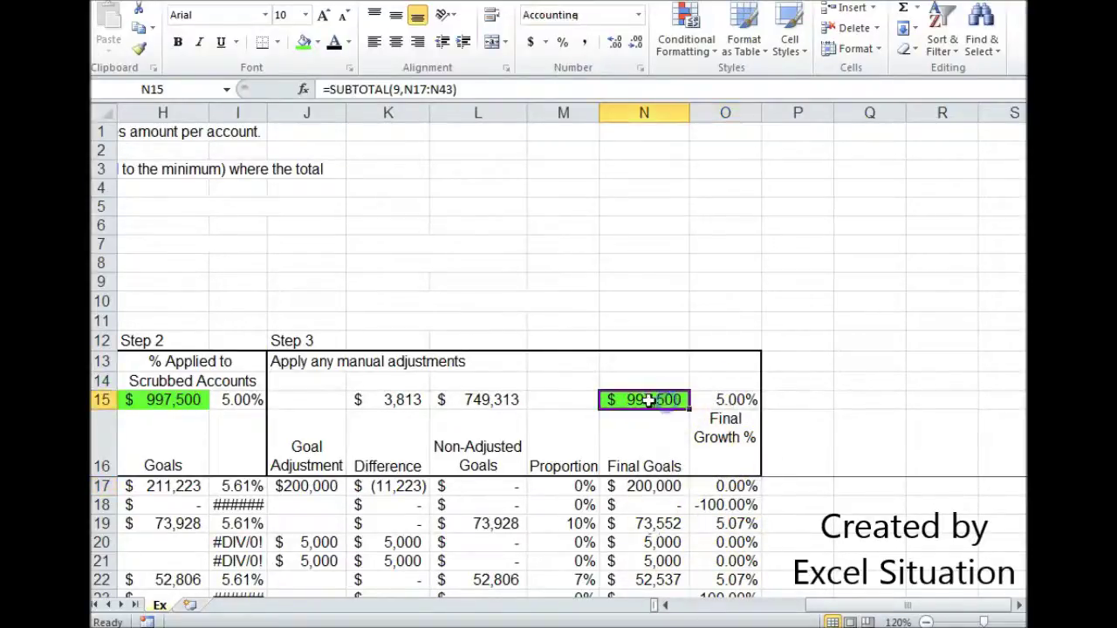
{"action": "left_click", "coordinate": [725, 401]}
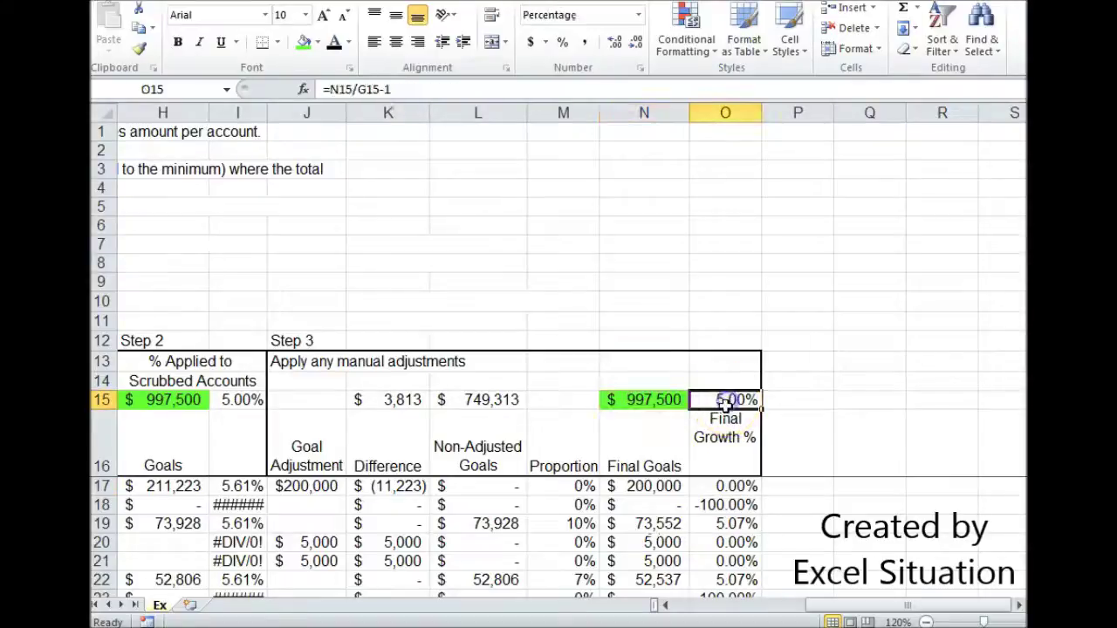
{"action": "left_click", "coordinate": [654, 401]}
{"action": "left_click", "coordinate": [724, 402]}
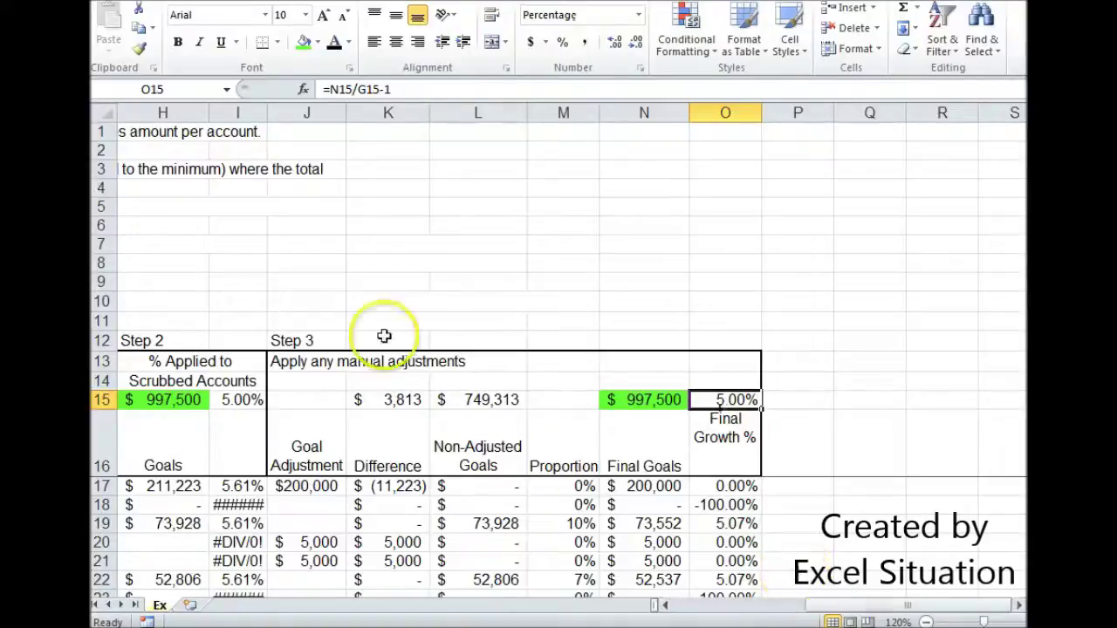
Reveal the hidden solution notes and formulas in H4:O11 and B5:G10 by changing their font colour to black.
{"action": "left_click_drag", "start_coordinate": [158, 194], "coordinate": [723, 320]}
{"action": "left_click", "coordinate": [334, 43]}
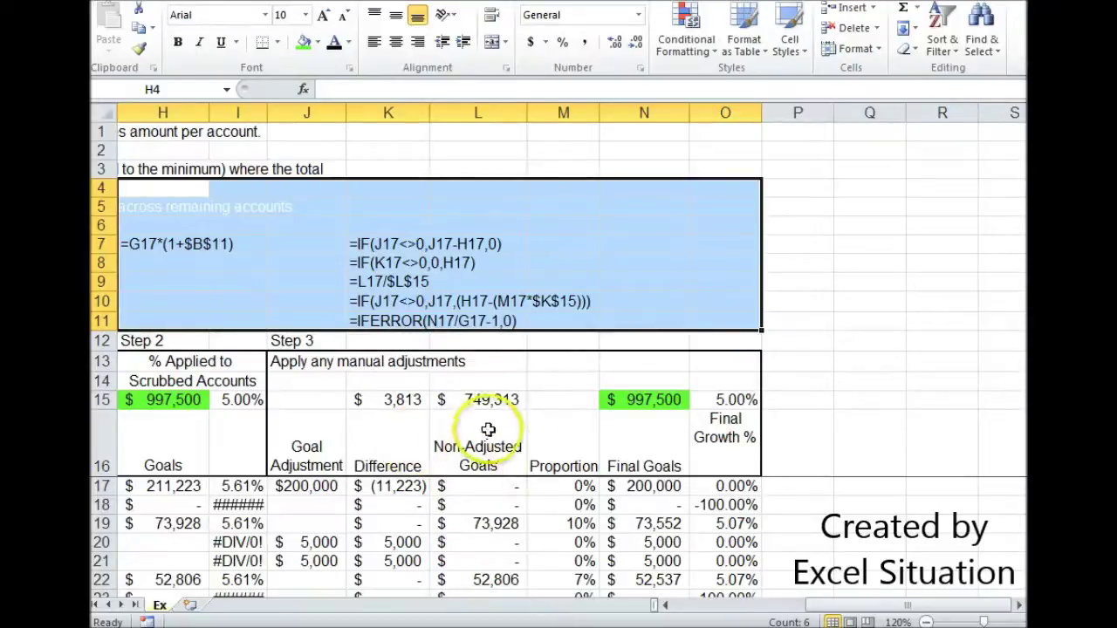
{"action": "left_click", "coordinate": [665, 605]}
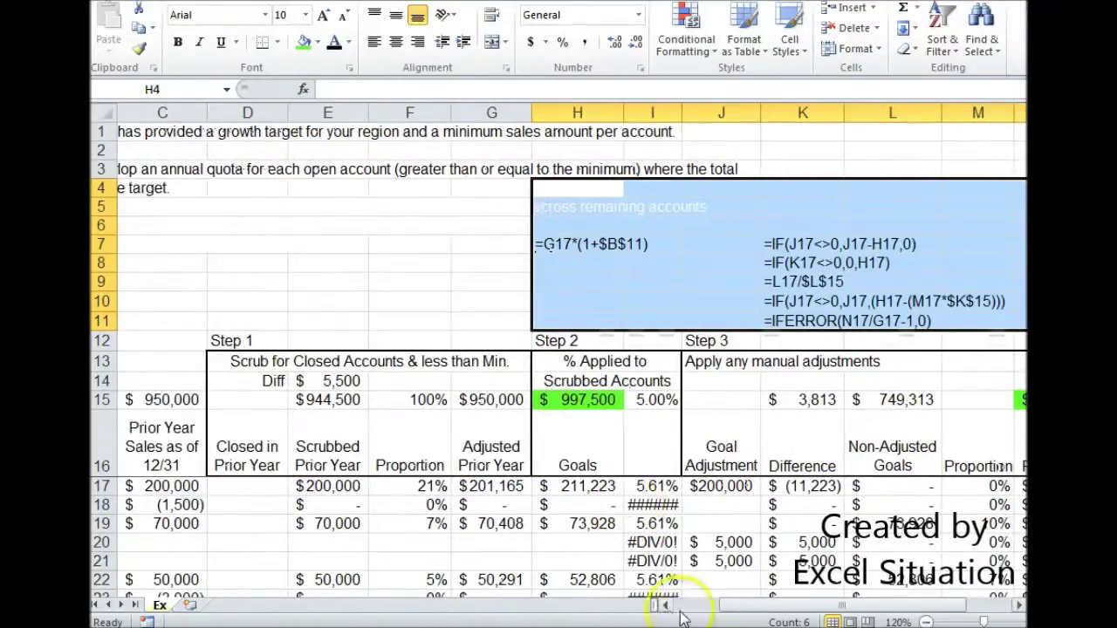
{"action": "left_click", "coordinate": [665, 606]}
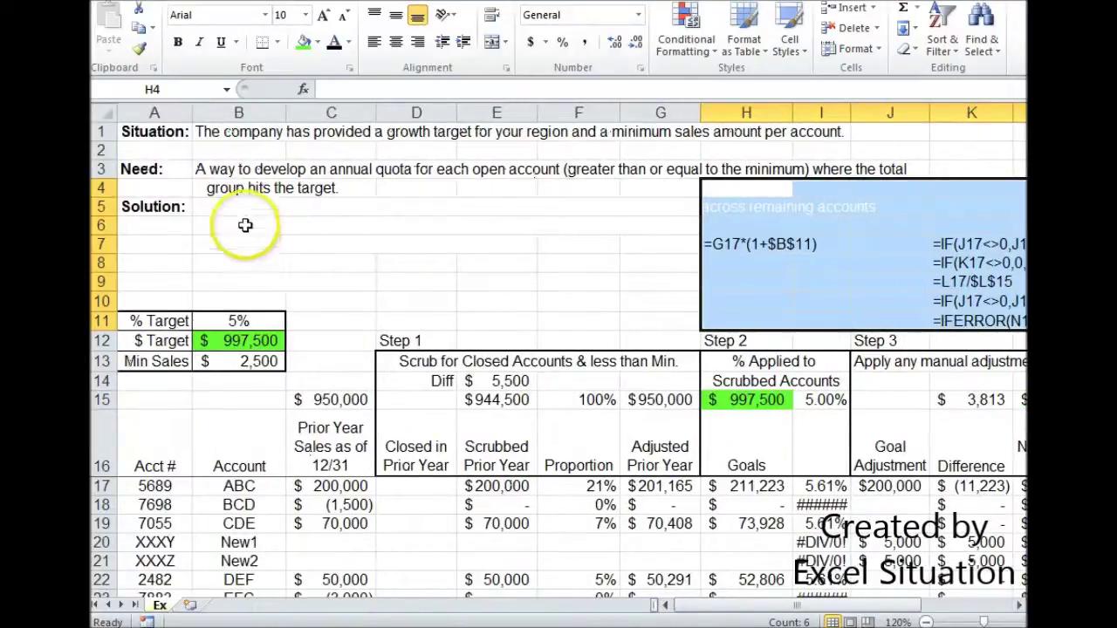
{"action": "left_click_drag", "start_coordinate": [231, 209], "coordinate": [641, 298]}
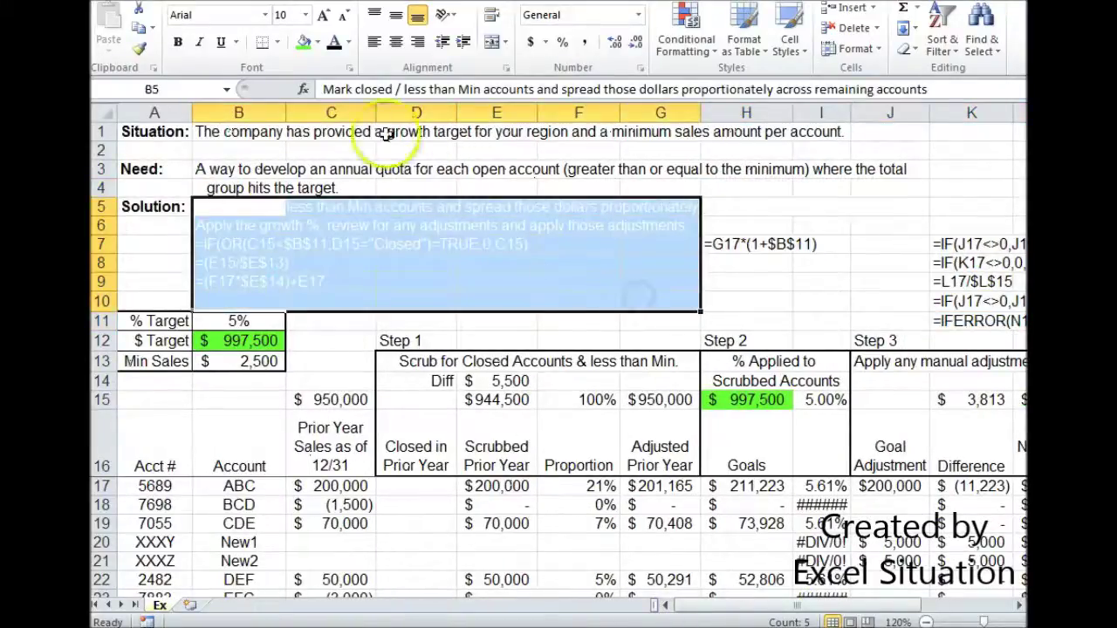
{"action": "left_click", "coordinate": [332, 48]}
{"action": "left_click", "coordinate": [152, 256]}
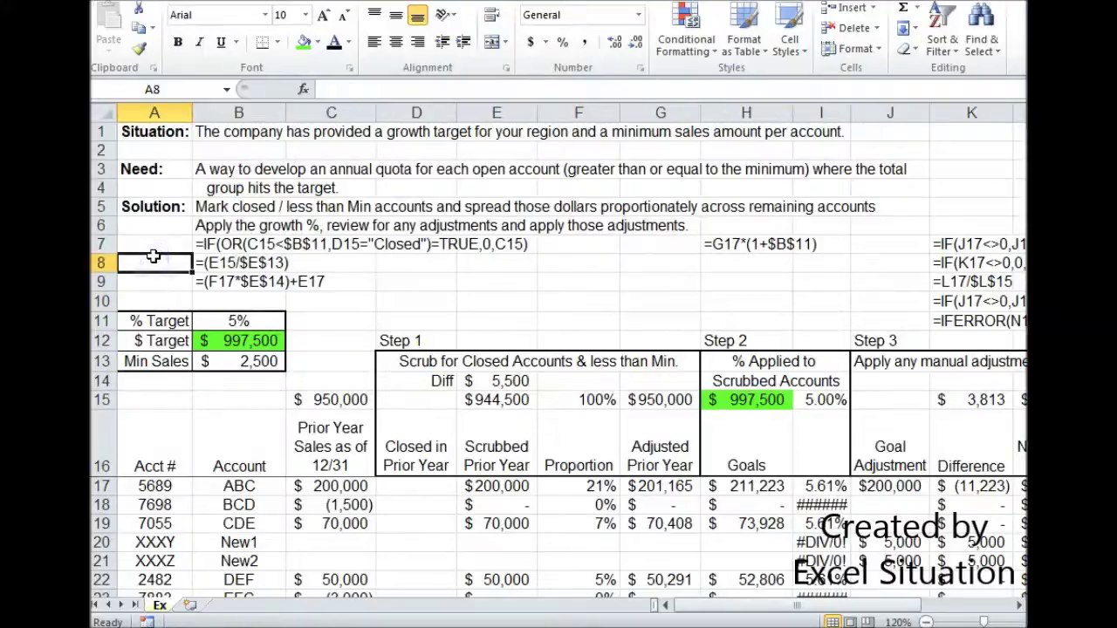
{"action": "left_click", "coordinate": [142, 168]}
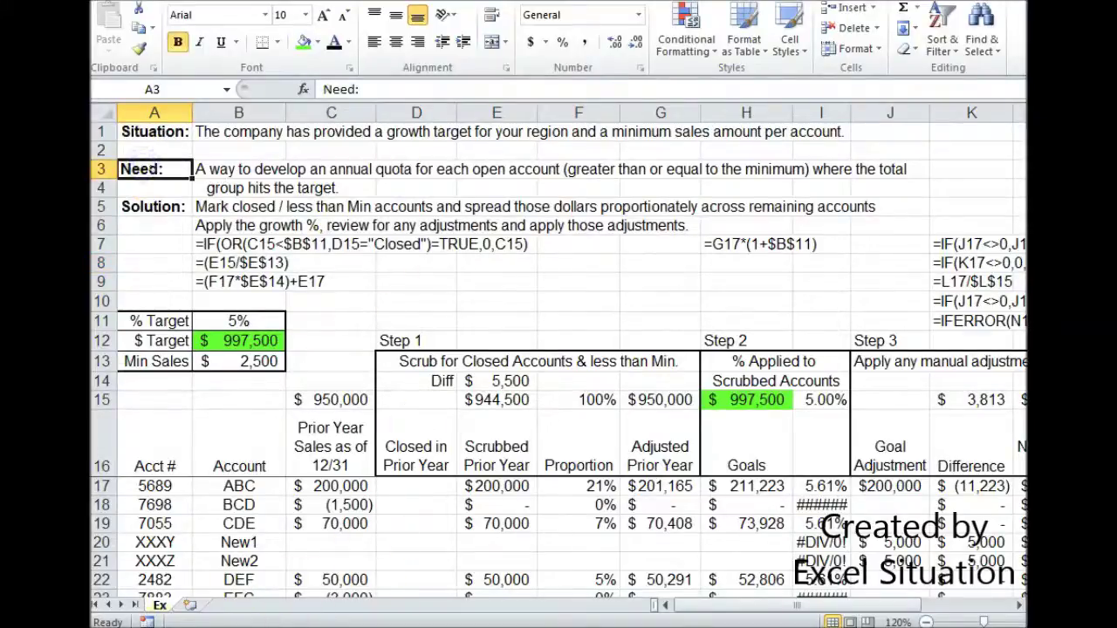